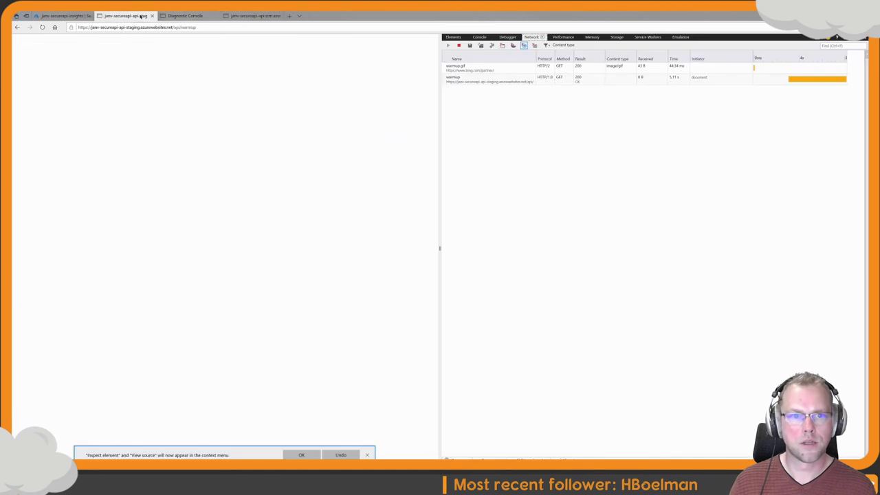
Request the /api/Warmup path on the janv-secureapi-api-staging site
left_click(212, 28)
left_click(212, 28)
key("ctrl+shift+Left")
key("ctrl+shift+Left")
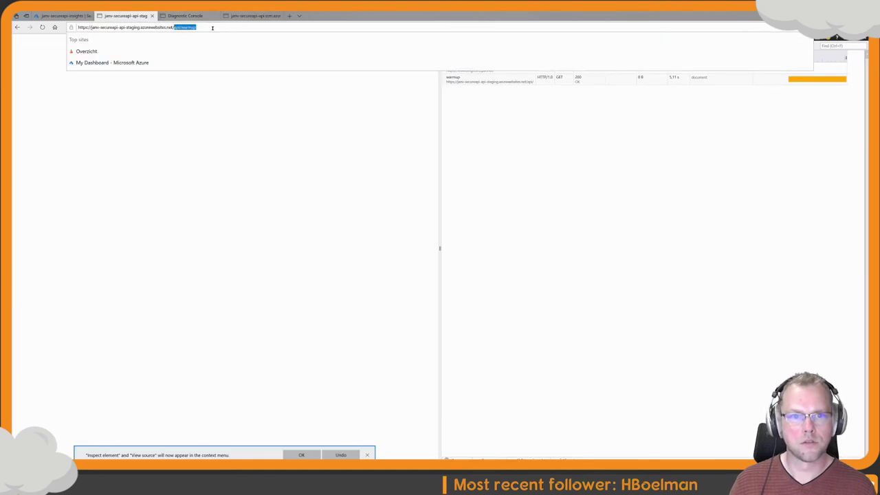
type("/api/Warmup")
key("BackSpace")
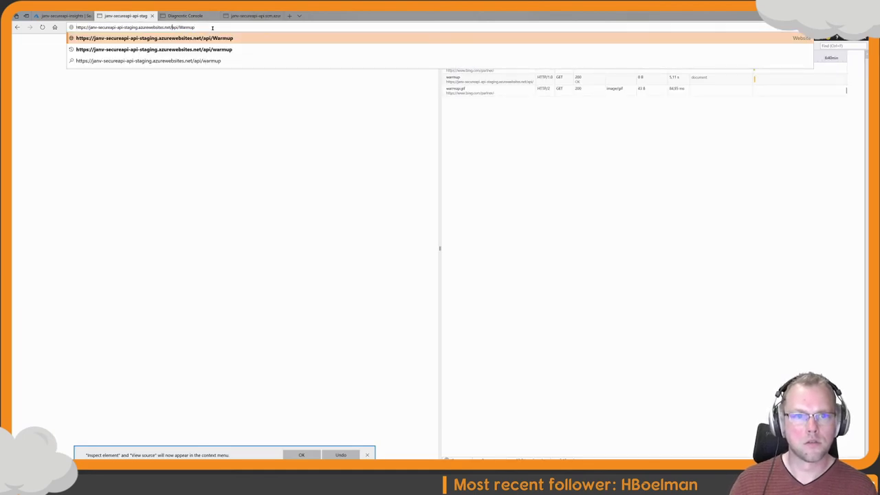
key("ctrl+a")
key("Return")
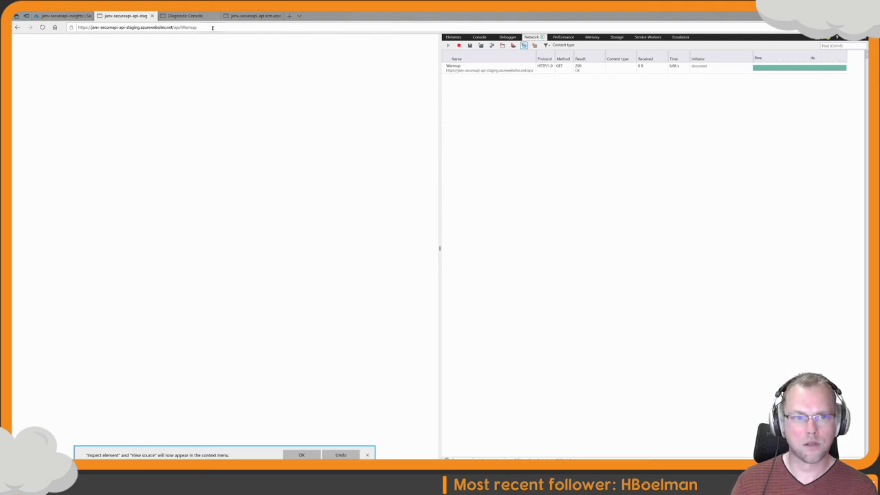
Switch to Visual Studio Code and check the WEBSITE_SWAP_WARMUP_PING_PATH entry among the Staging slot's app settings in secureapi.deployment.json
key("super+Tab")
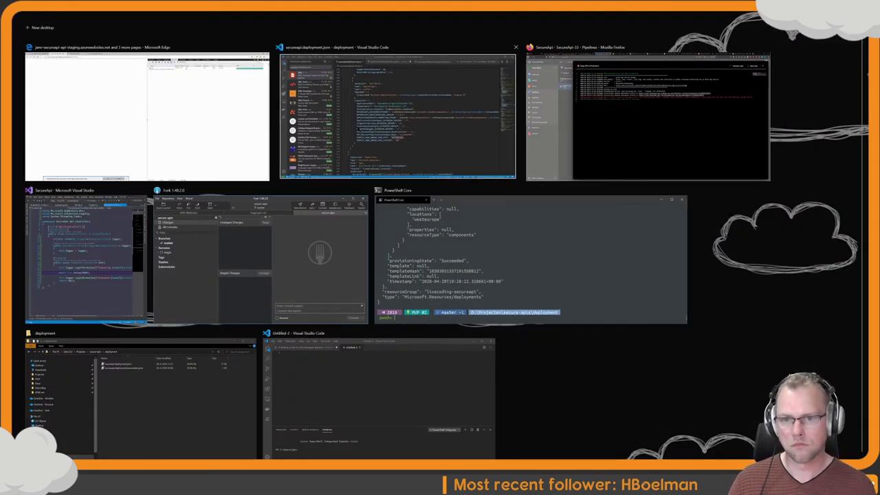
key("Return")
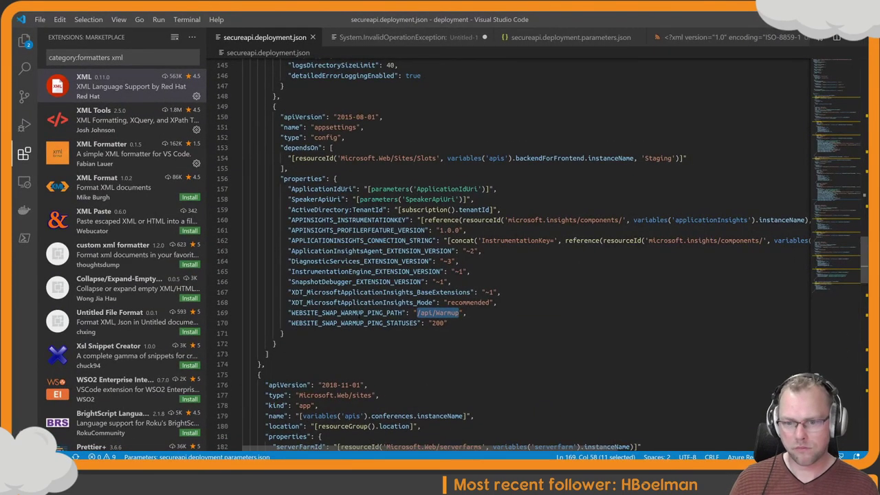
left_click(357, 313)
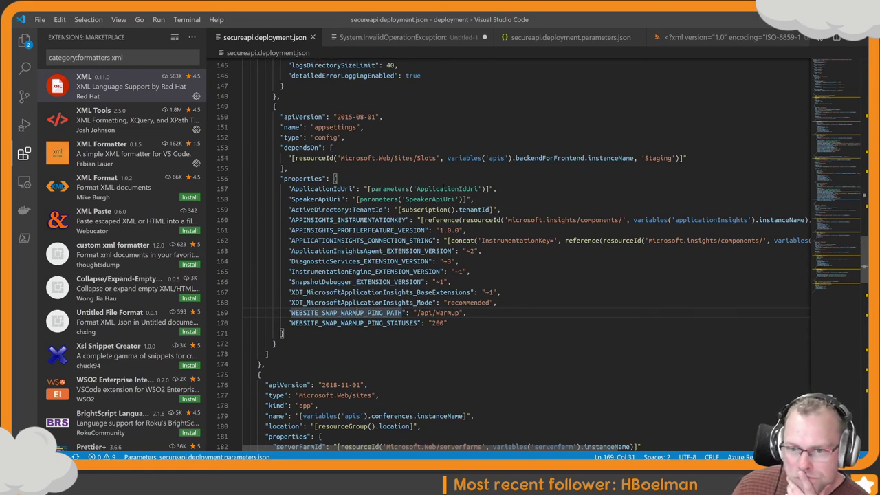
left_click(444, 188)
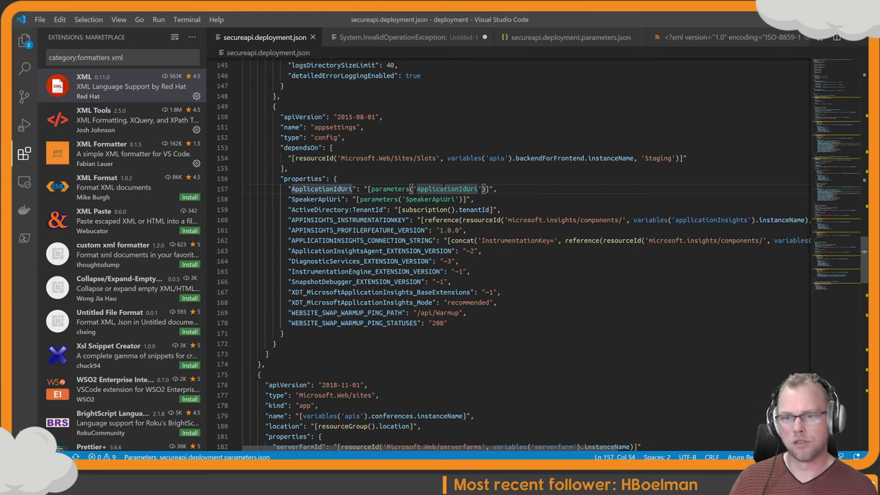
key("super+Tab")
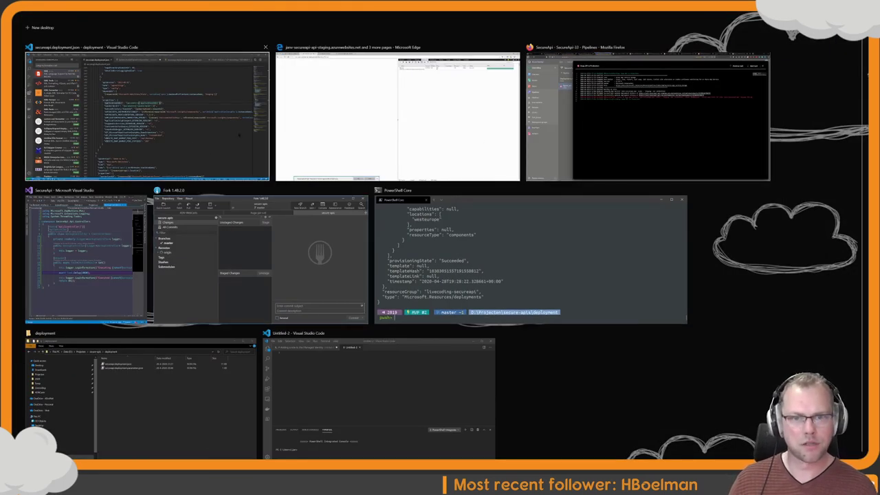
left_click(646, 116)
left_click(103, 16)
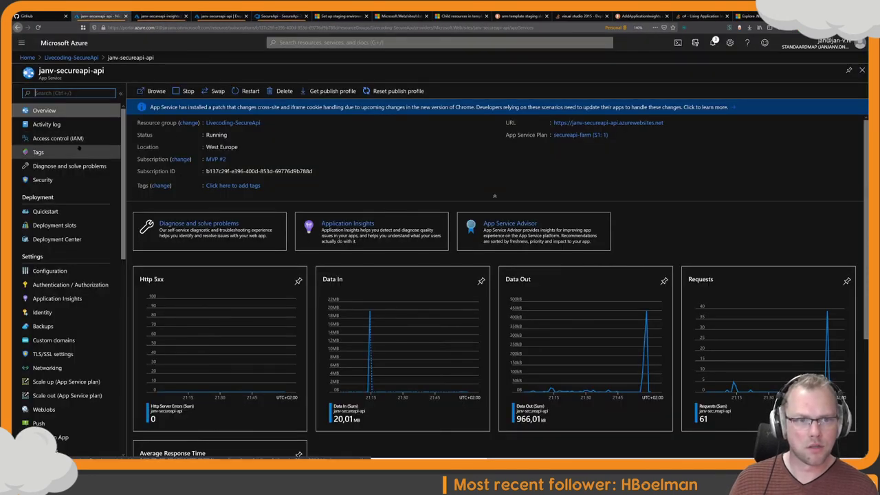
left_click(73, 111)
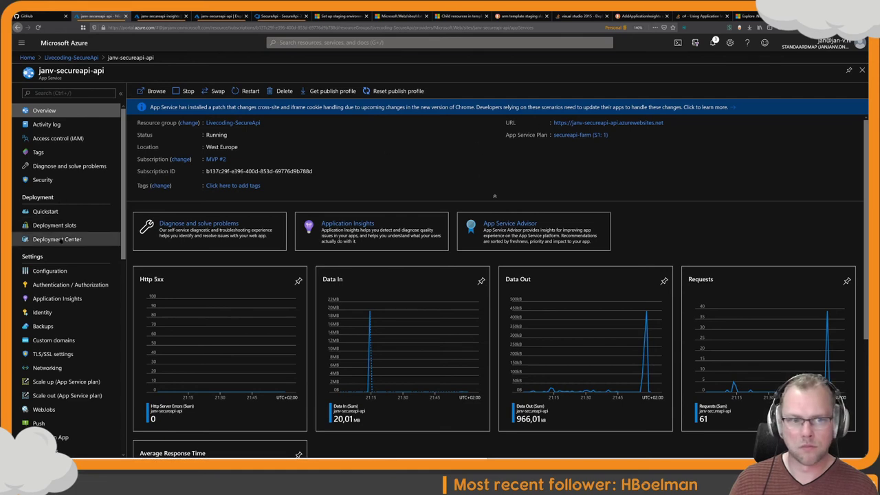
key("super+Tab")
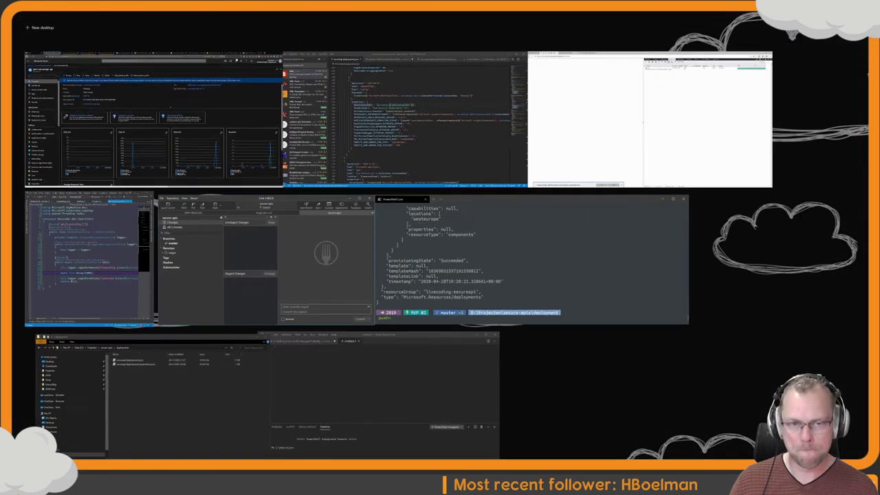
left_click(362, 96)
Switch to the Azure portal in Microsoft Edge and open the configuration of janv-secureapi-api's Staging slot
key("super+Tab")
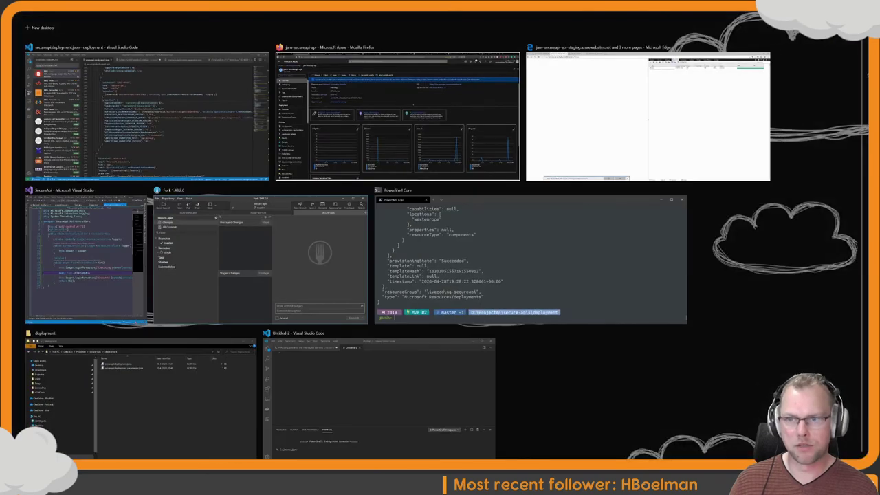
left_click(610, 102)
left_click(62, 15)
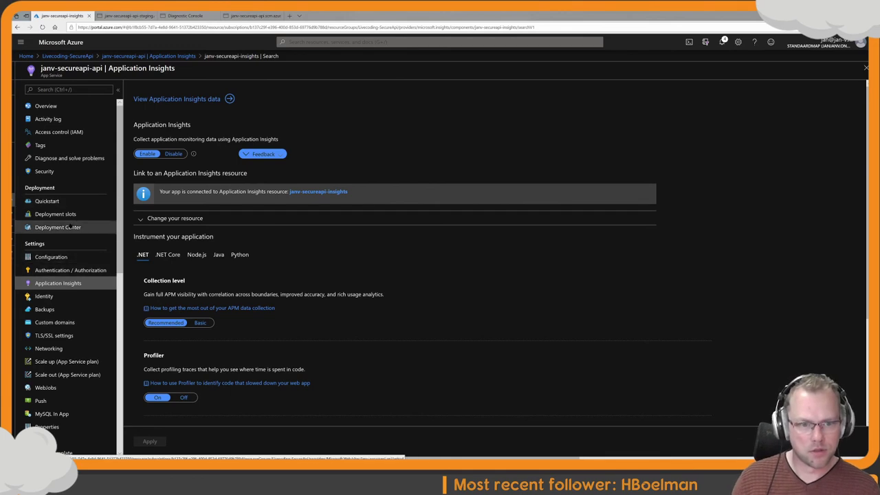
left_click(63, 107)
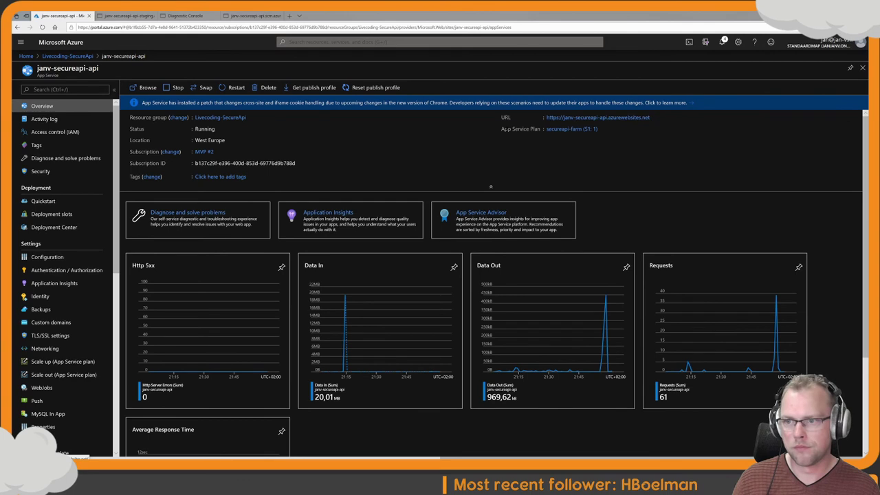
left_click(76, 215)
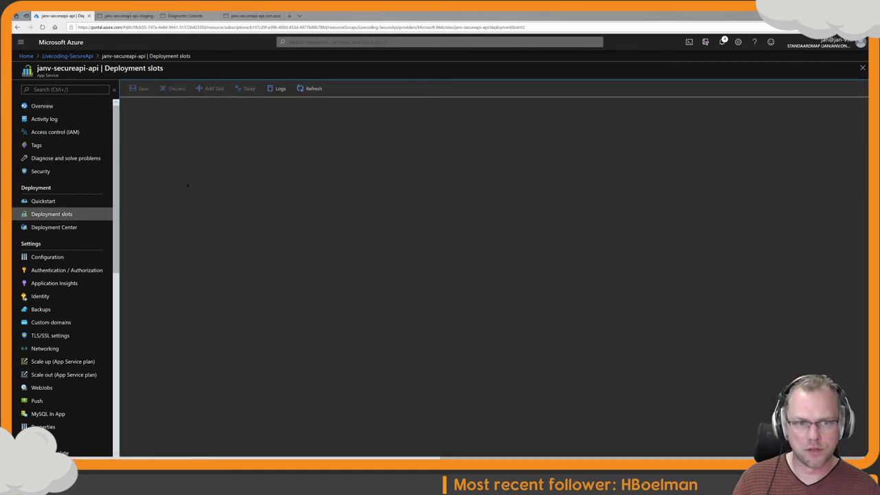
left_click(167, 191)
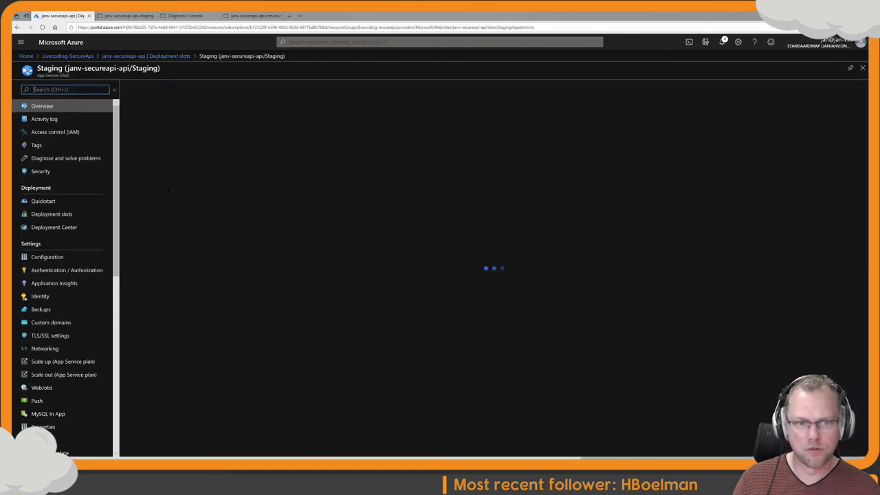
left_click(76, 256)
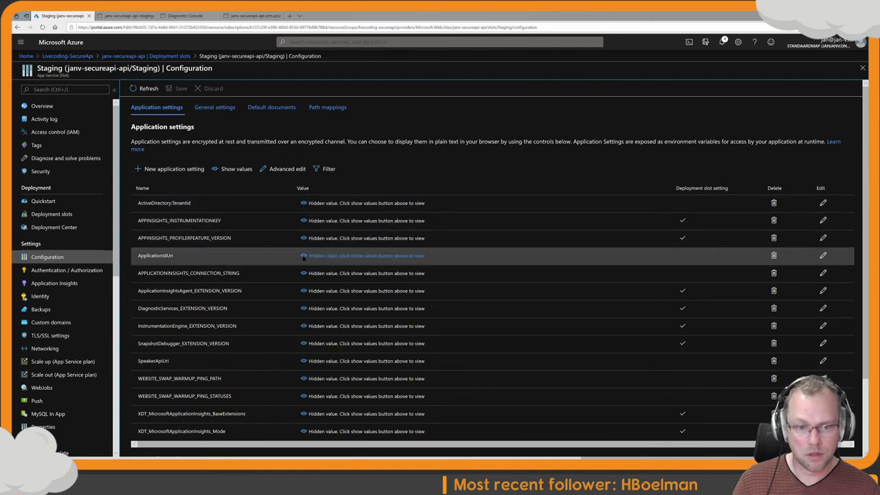
Briefly reveal and hide the values of SpeakerApiUri, WEBSITE_SWAP_WARMUP_PING_PATH and WEBSITE_SWAP_WARMUP_PING_STATUSES to check them
left_click(301, 362)
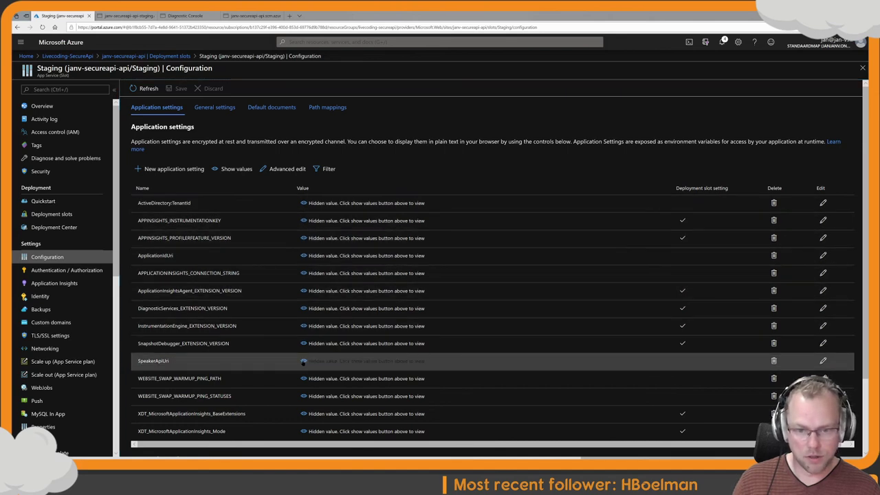
left_click(302, 362)
scroll(302, 362, "down", 2)
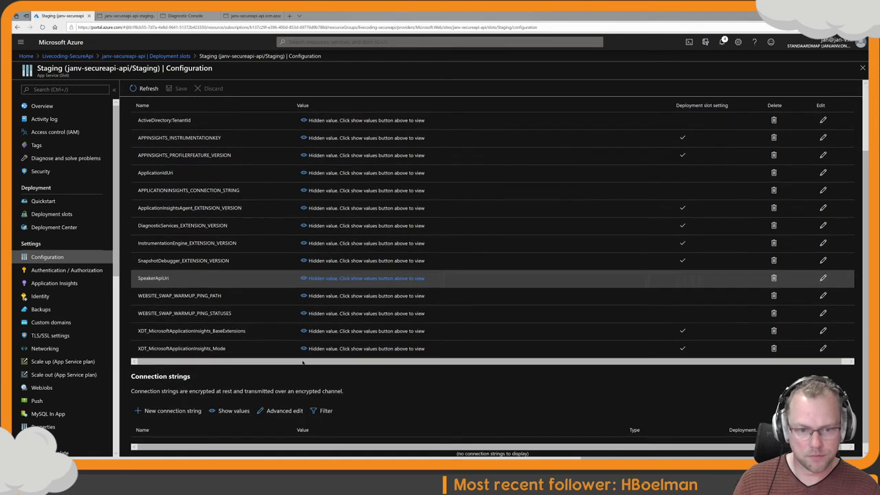
left_click(303, 287)
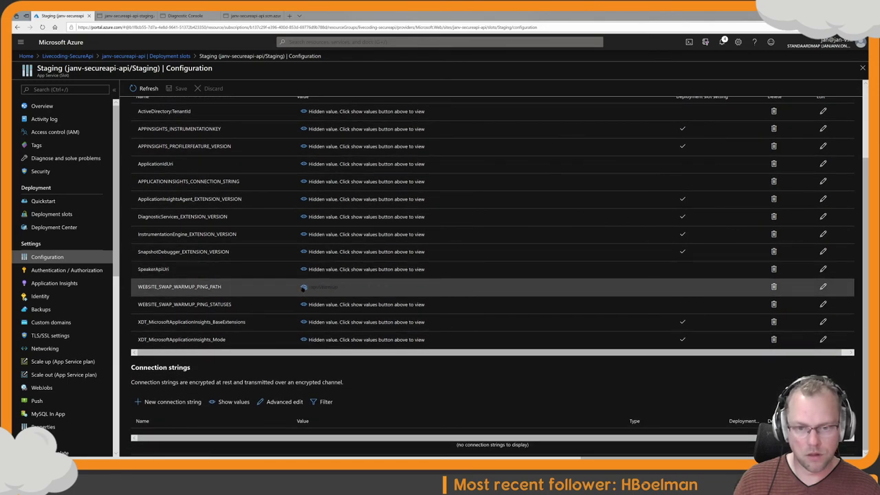
left_click(303, 288)
left_click(304, 305)
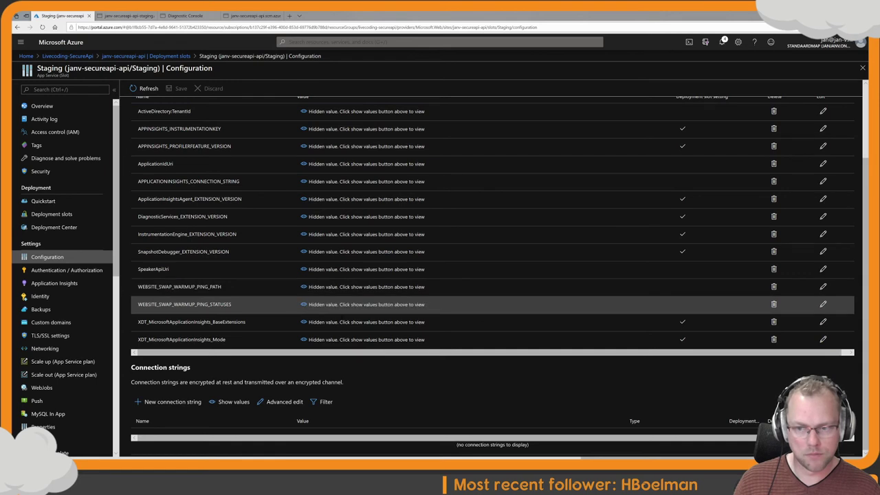
left_click(305, 304)
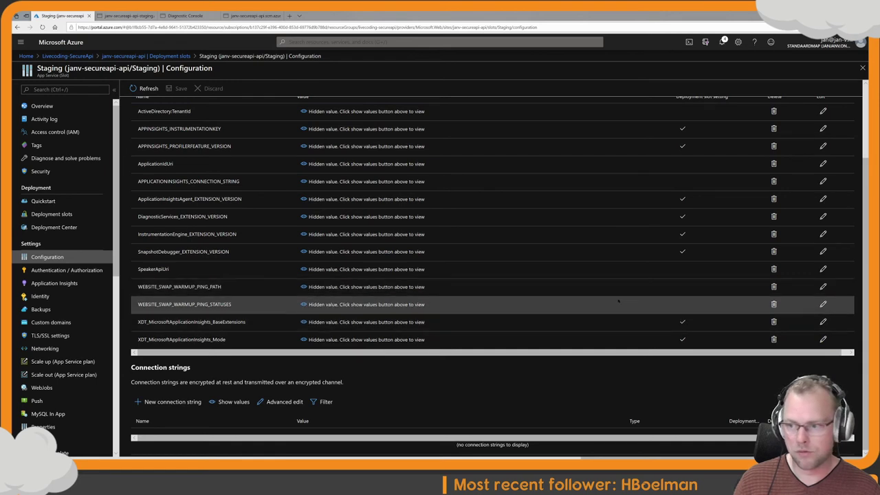
Delete the WEBSITE_SWAP_WARMUP_PING_PATH and WEBSITE_SWAP_WARMUP_PING_STATUSES settings from the Staging slot and save the configuration
left_click(774, 286)
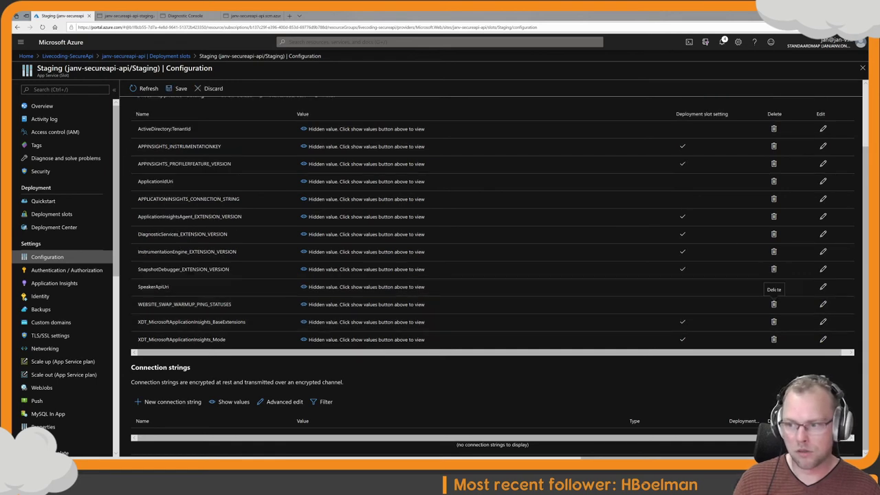
left_click(774, 304)
scroll(774, 305, "up", 2)
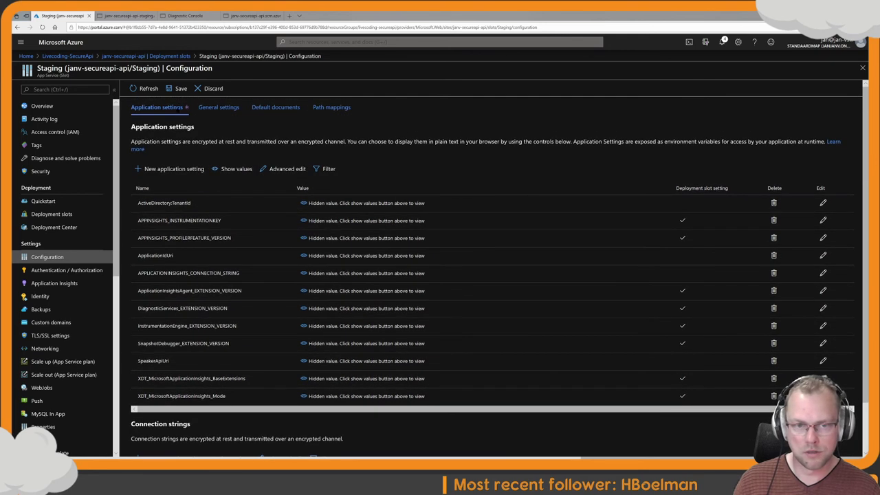
left_click(180, 89)
left_click(162, 139)
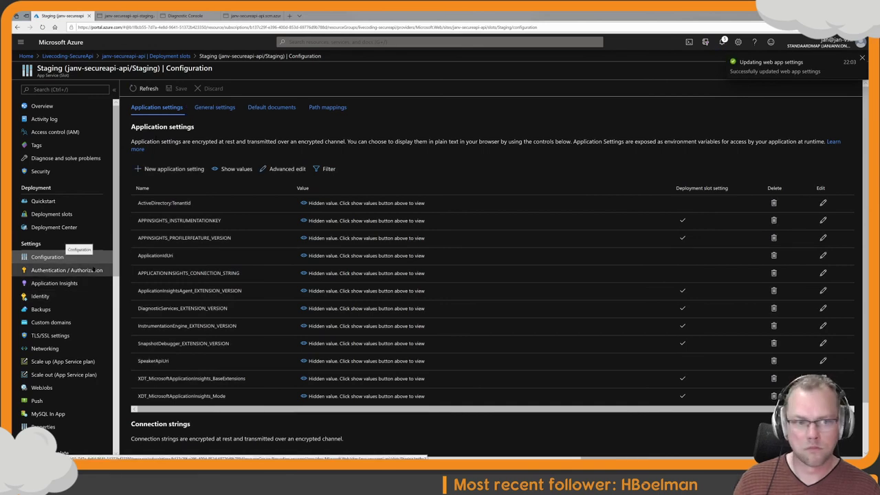
Start a deployment slot swap from janv-secureapi-api-Staging to the production slot janv-secureapi-api, without preview
left_click(73, 214)
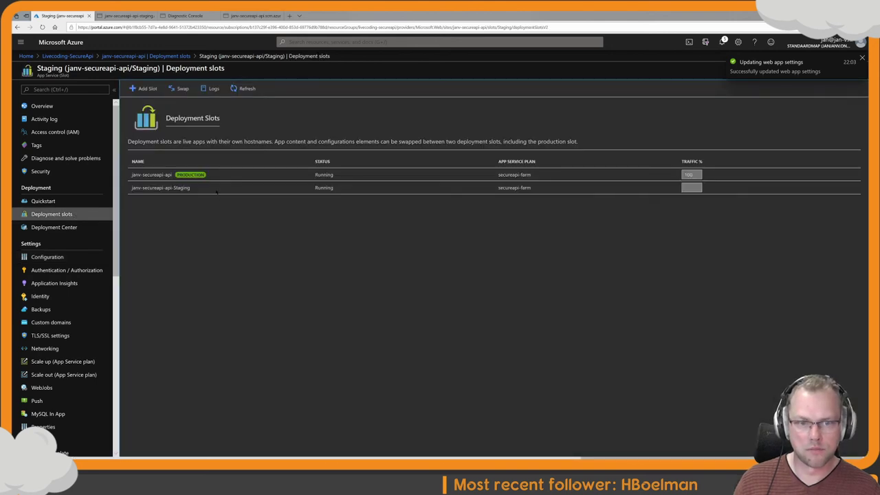
left_click(180, 89)
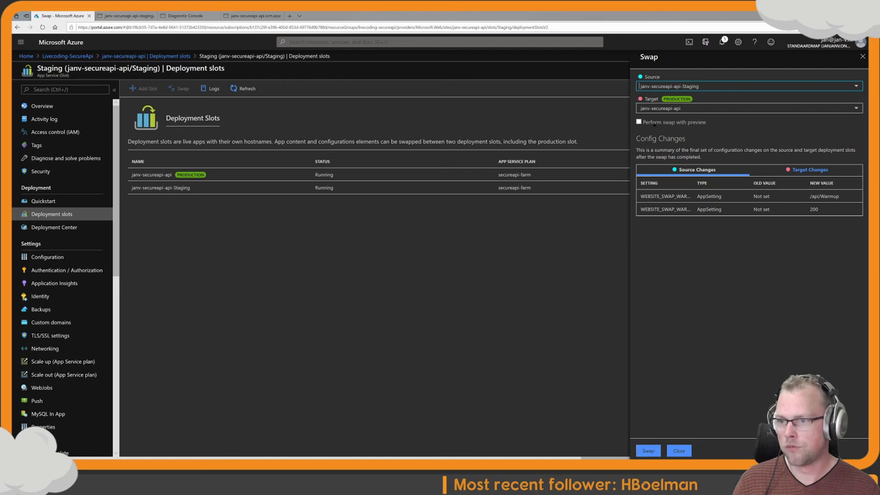
left_click(654, 123)
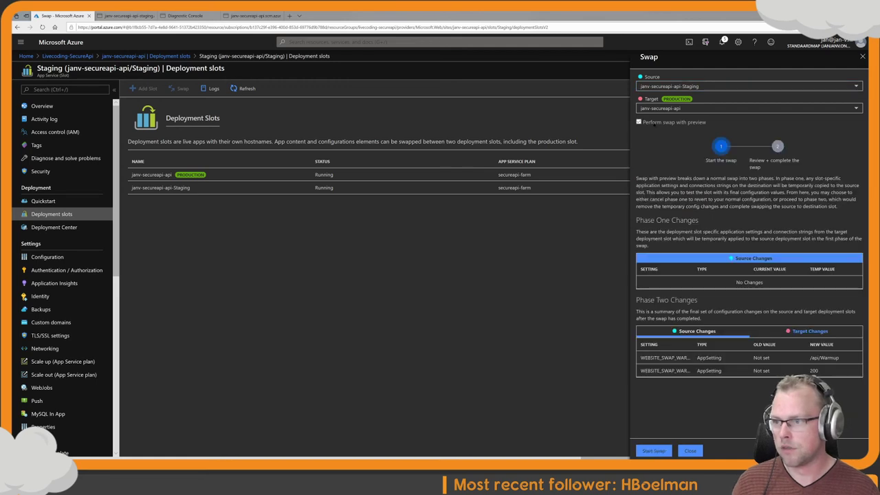
left_click(653, 123)
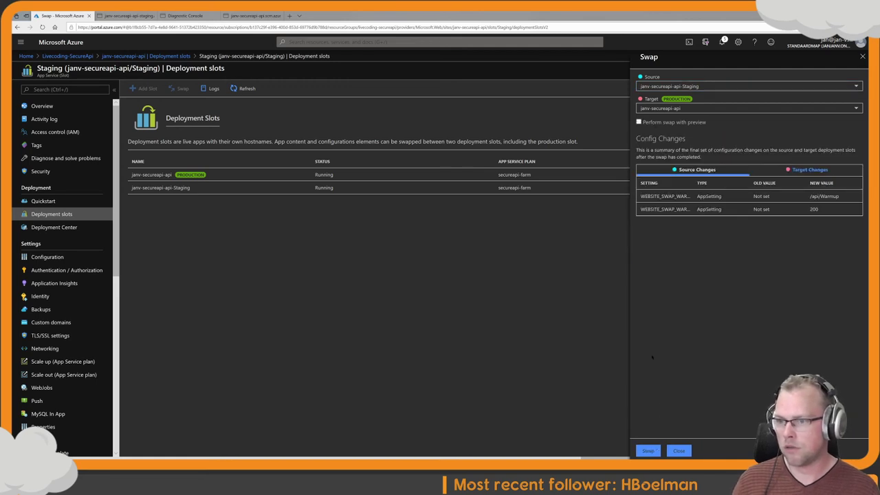
left_click(648, 451)
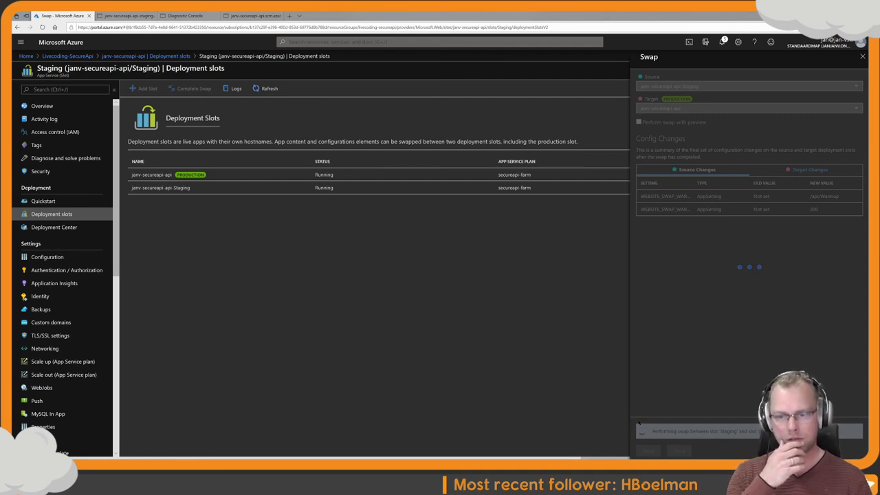
Switch to Azure DevOps in Firefox and examine the timestamps in the Swap API to Production task log
key("super+Tab")
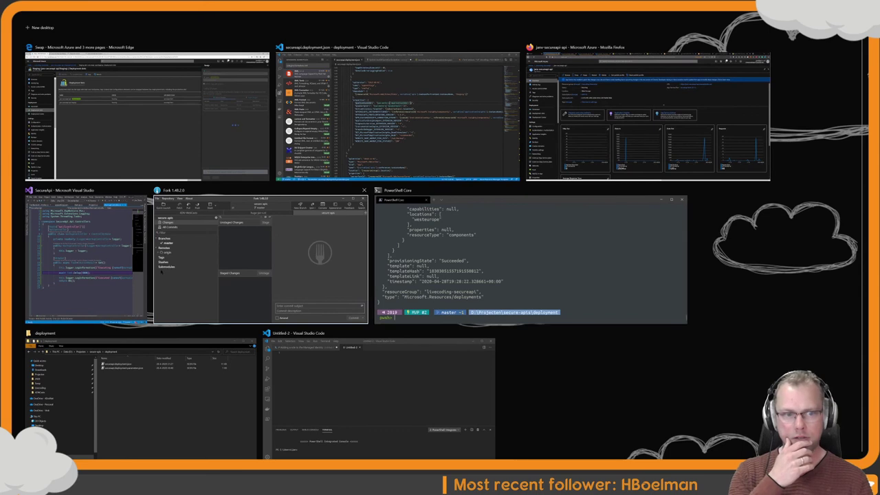
left_click(647, 113)
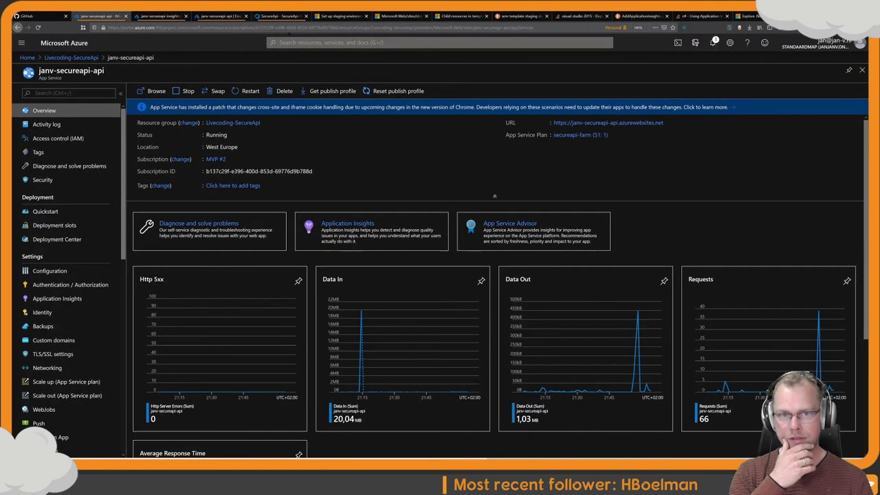
left_click(278, 15)
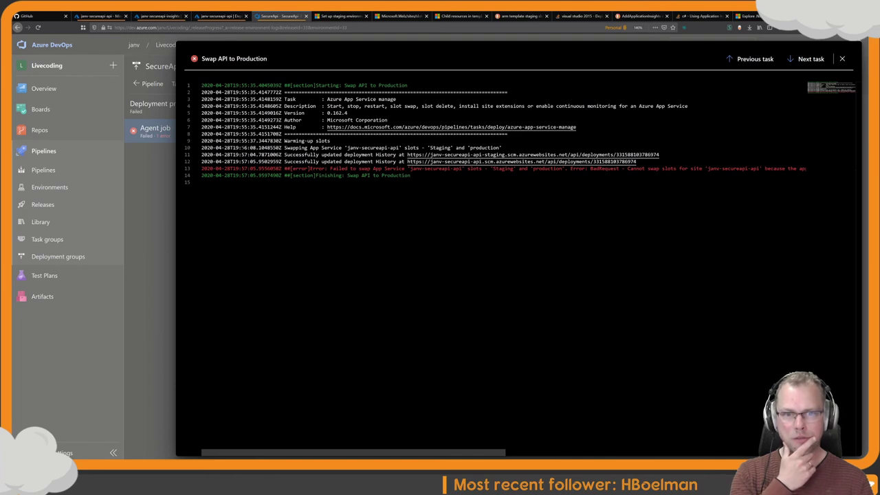
left_click_drag(249, 147, 256, 148)
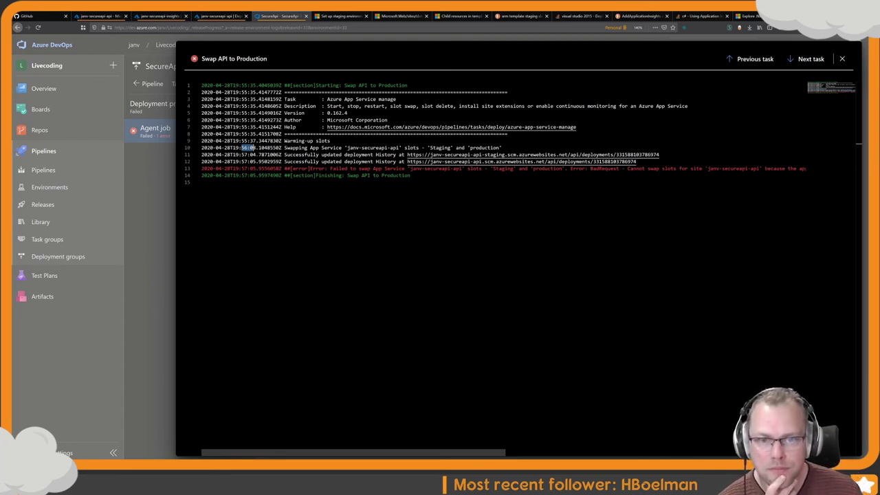
left_click_drag(244, 155, 377, 155)
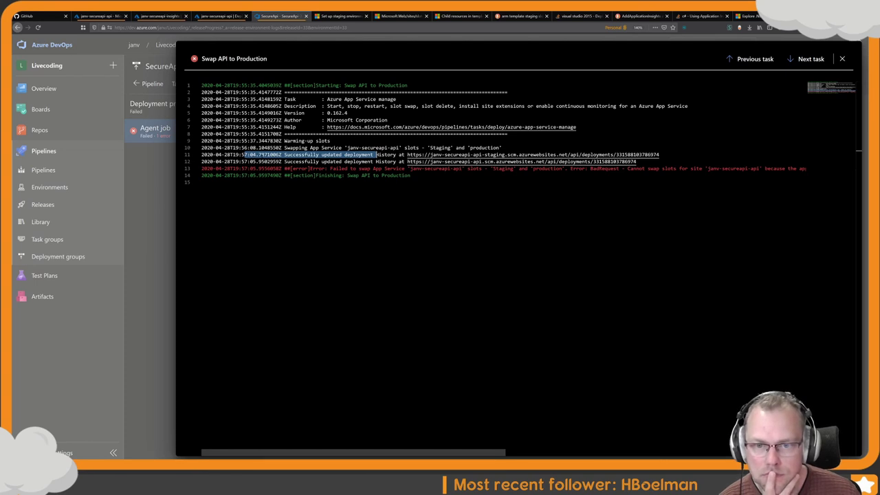
Check the swap start time in the log and open the Staging slot's deployment history URL from it in the current tab
left_click_drag(243, 148, 266, 147)
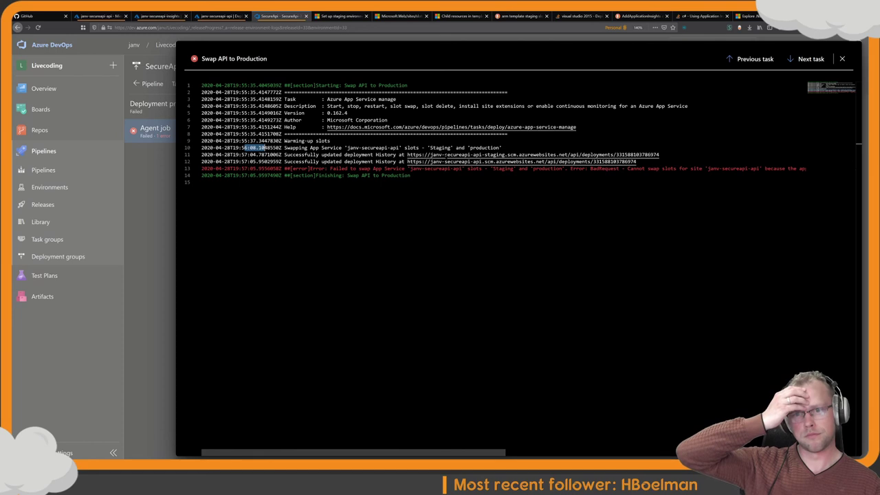
left_click_drag(407, 154, 660, 155)
key("ctrl+c")
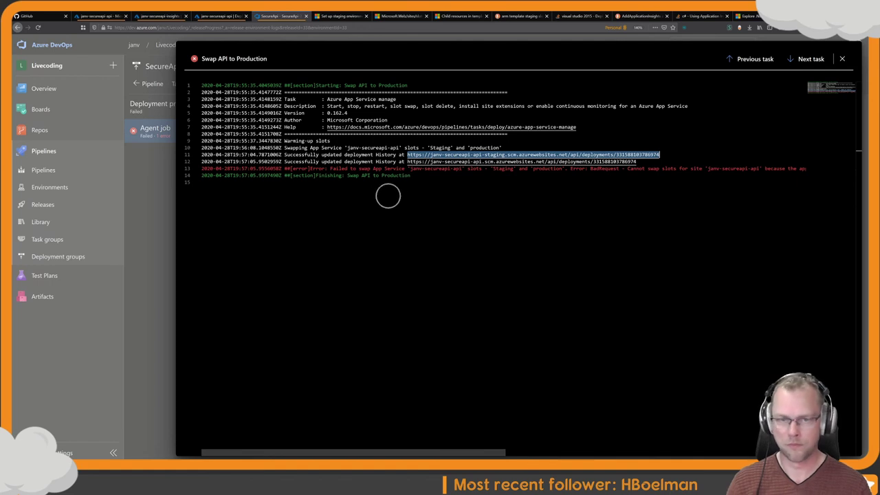
key("ctrl+l")
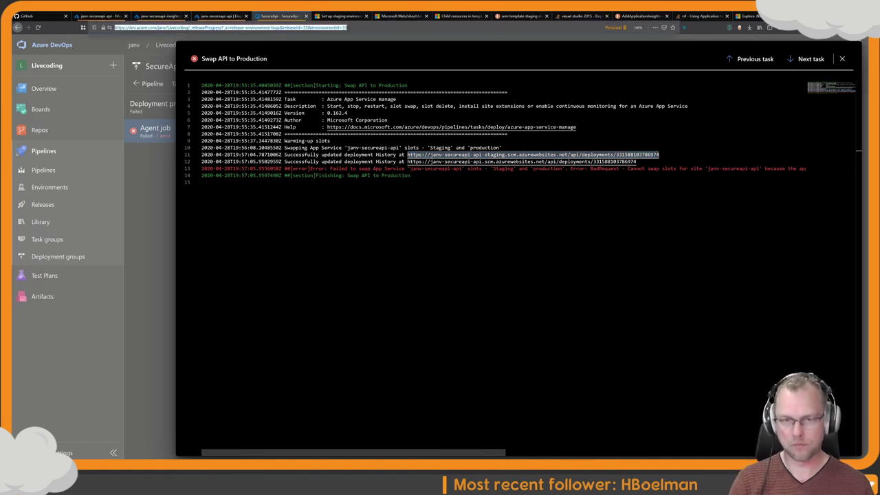
key("ctrl+v")
key("Return")
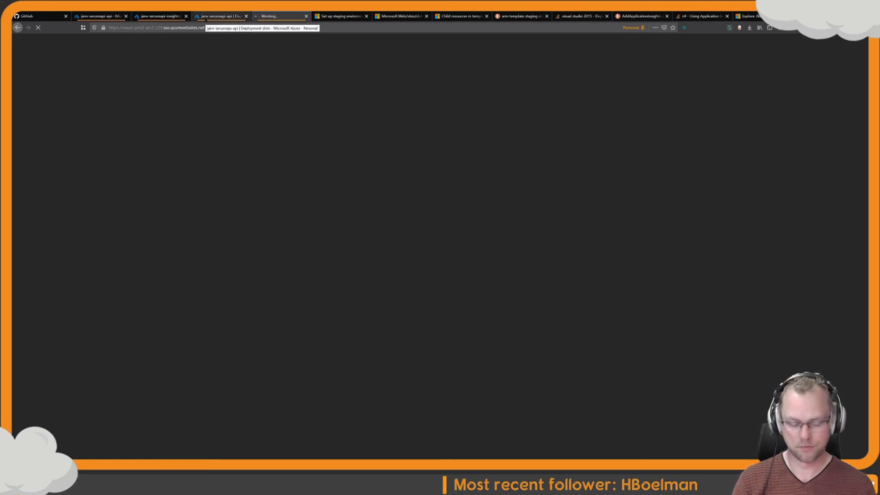
Switch to the other browser window with the Azure portal, check the slot swap's status message and close the Swap pane
key("super+Tab")
key("Return")
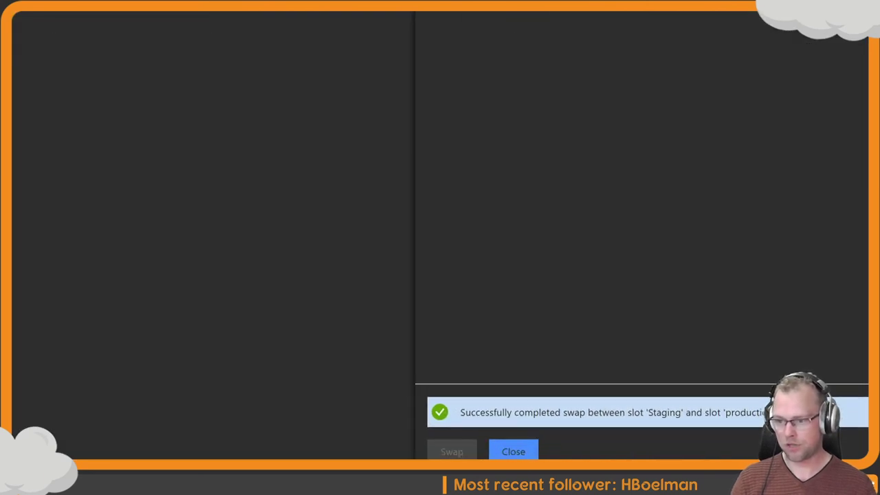
left_click_drag(533, 412, 769, 414)
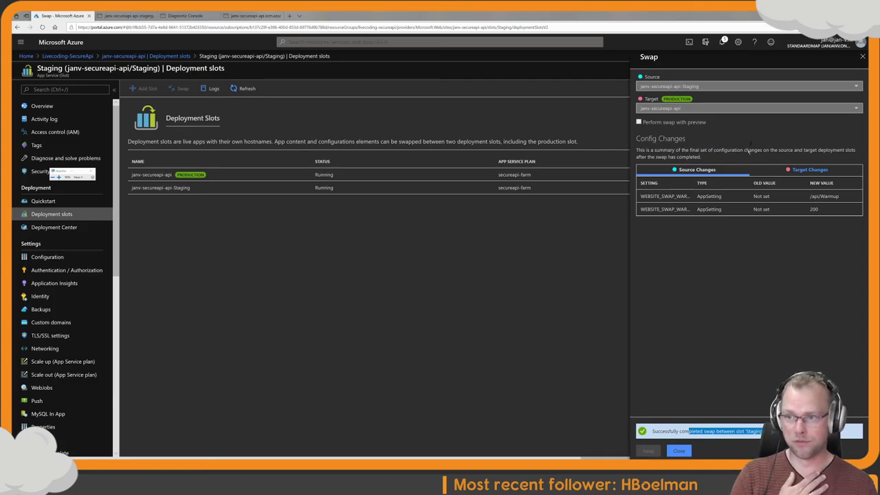
left_click(861, 57)
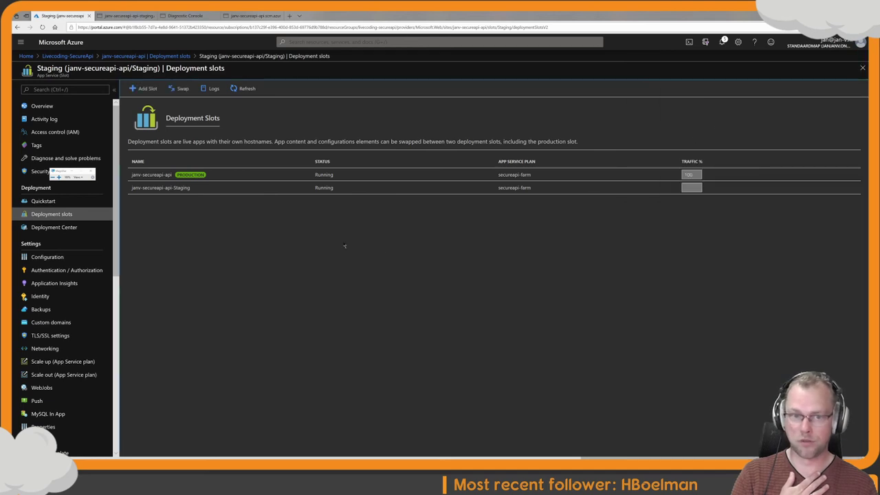
left_click(92, 173)
Switch to Firefox and inspect the WarmupController.Get endpoint trace in the Live Metrics sample telemetry of janv-secureapi-insights
left_click_drag(439, 16, 534, 75)
left_click_drag(107, 23, 110, 17)
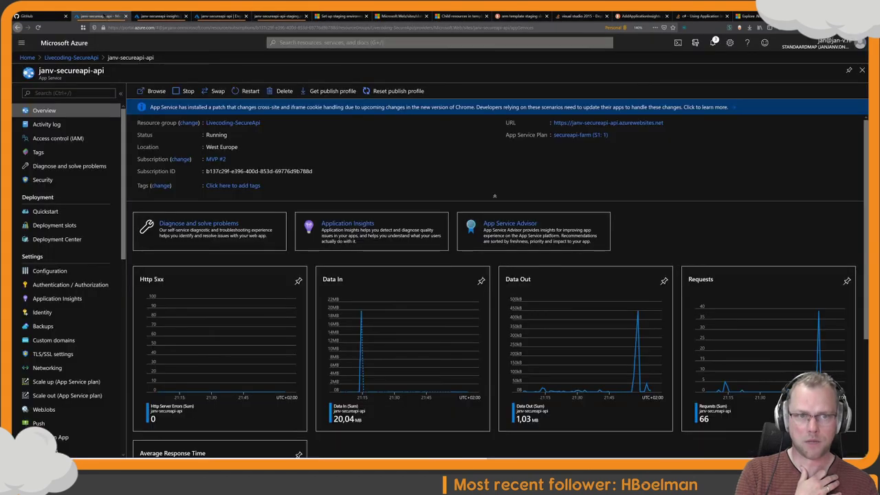
left_click(160, 15)
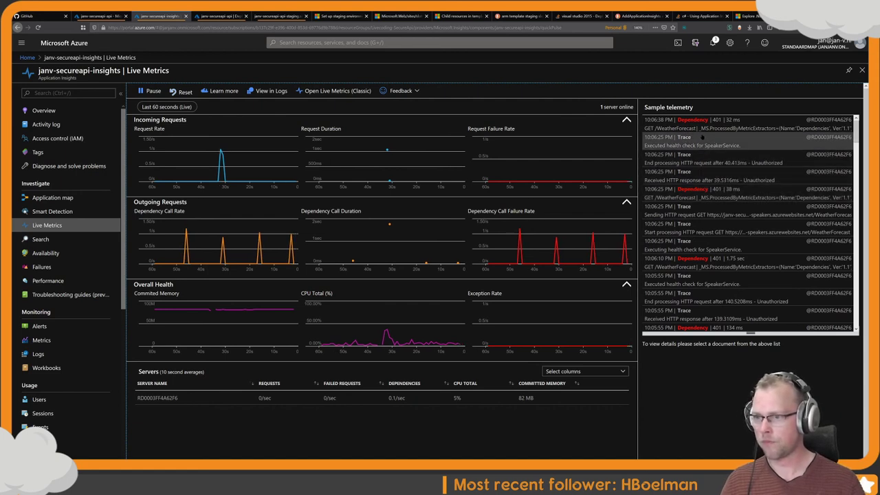
scroll(726, 241, "down", 2)
scroll(727, 256, "down", 2)
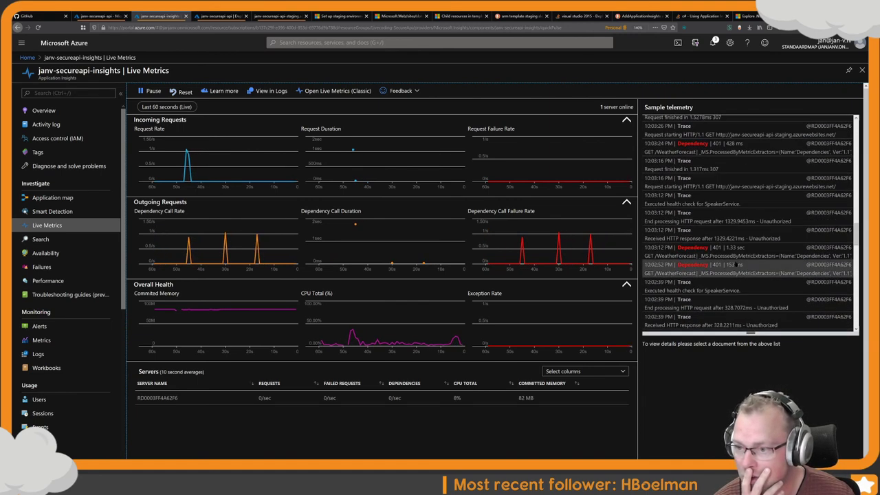
scroll(735, 266, "down", 2)
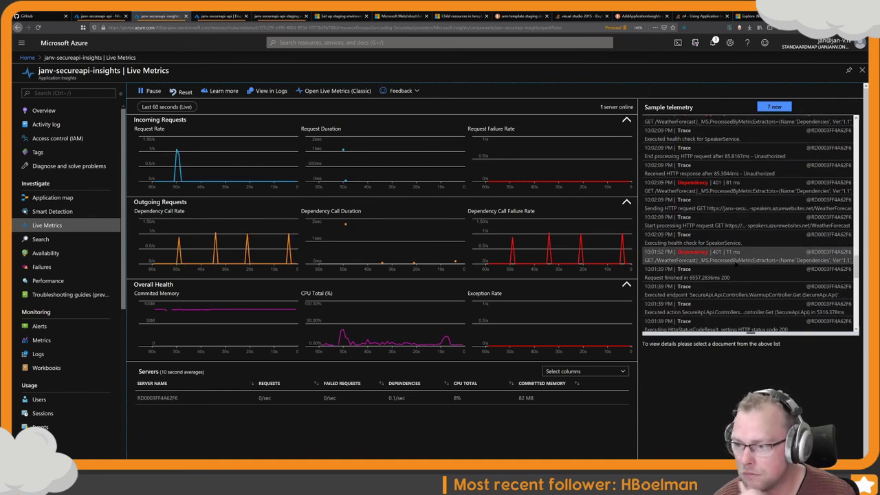
scroll(735, 263, "down", 2)
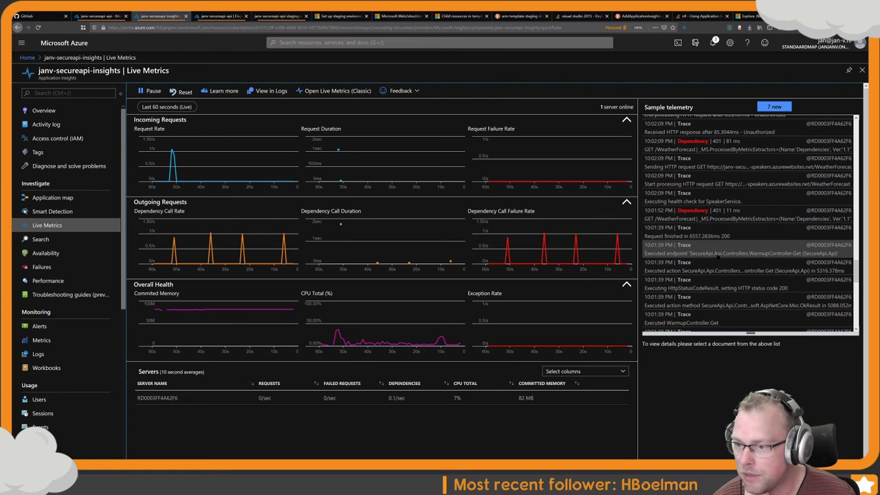
left_click(717, 254)
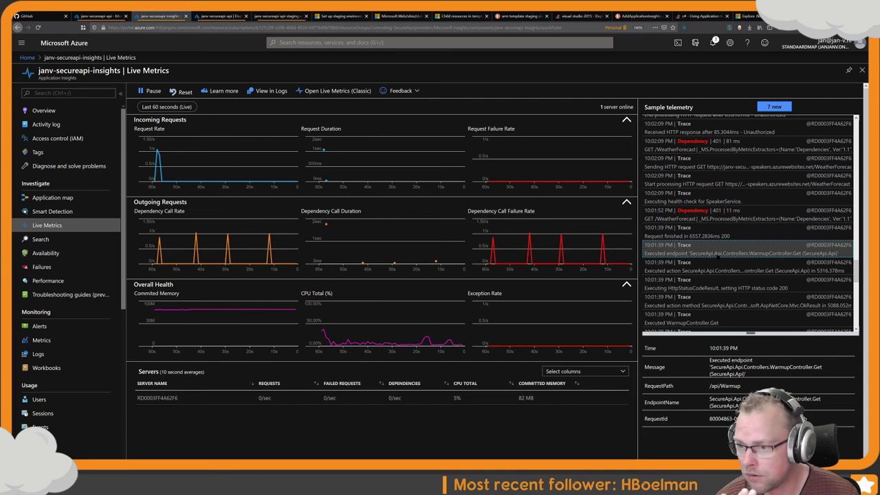
Trace the newer sample telemetry and inspect the details of the finished requests at 10:04:39 PM and 10:04:46 PM
scroll(716, 257, "up", 5)
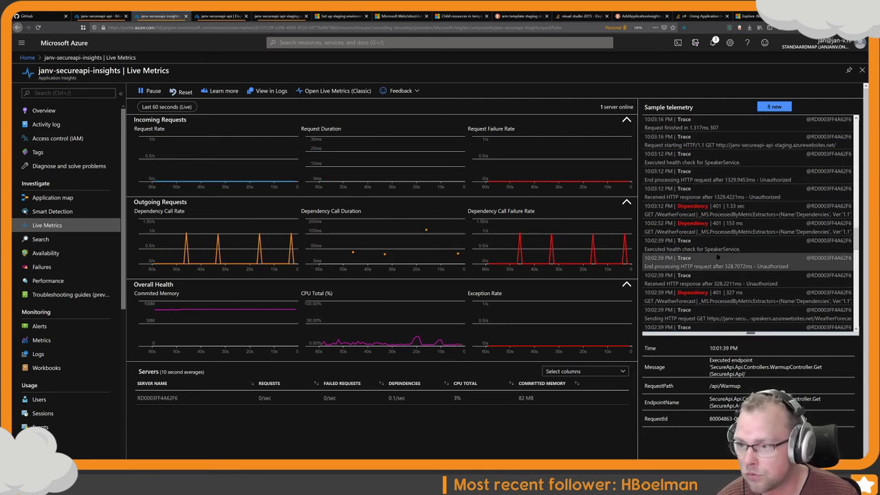
scroll(718, 257, "up", 2)
scroll(716, 257, "up", 4)
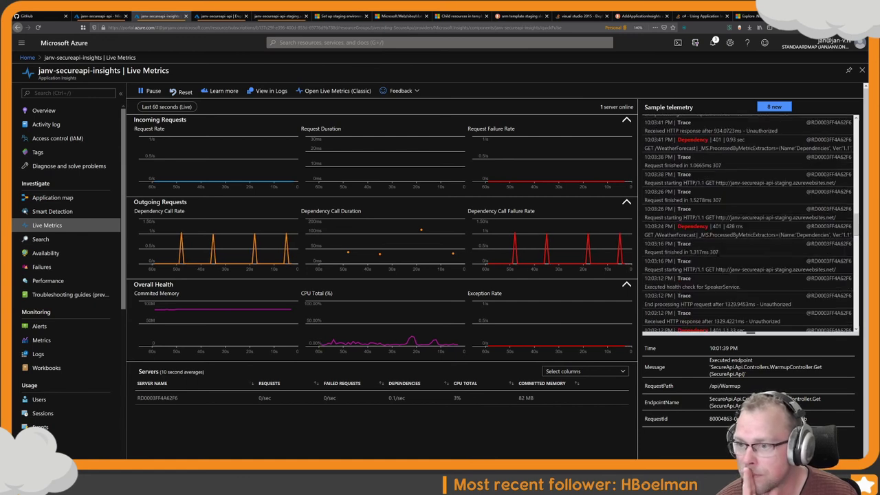
key("super+Tab")
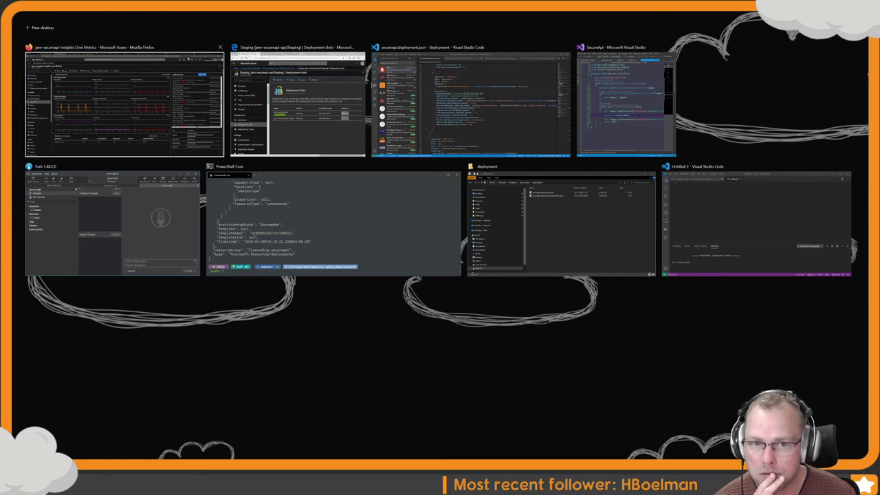
key("Return")
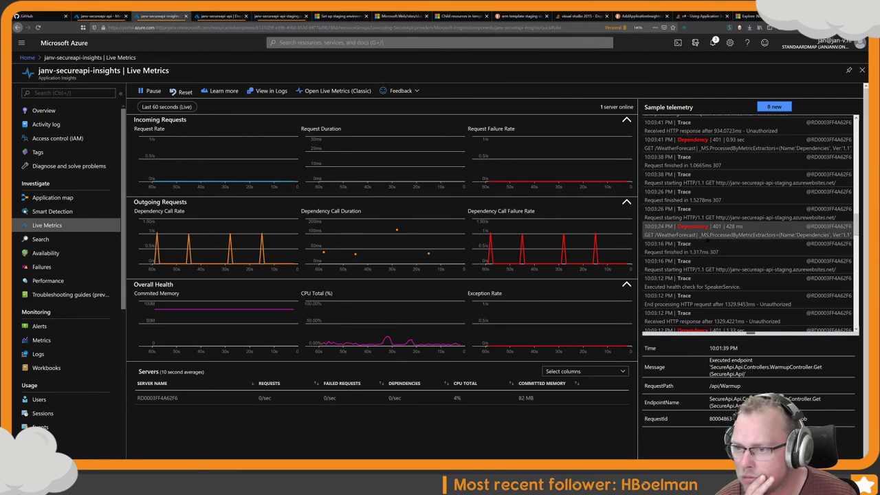
scroll(707, 241, "up", 1)
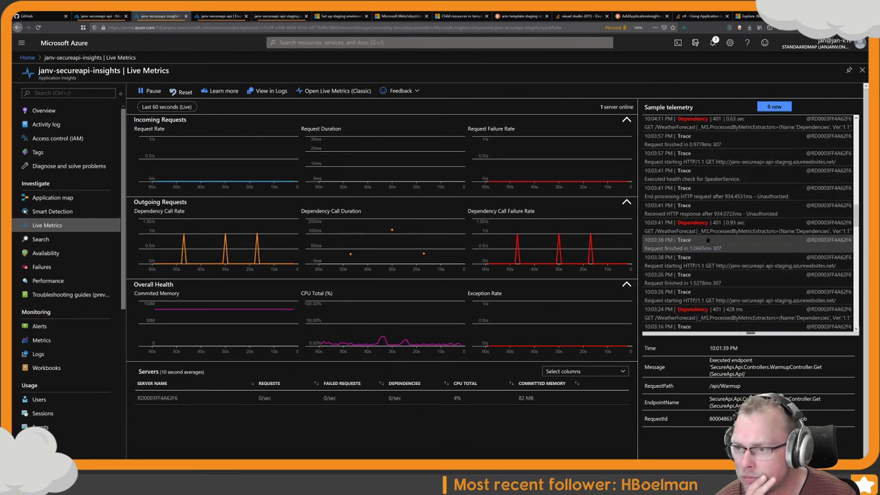
scroll(706, 239, "up", 2)
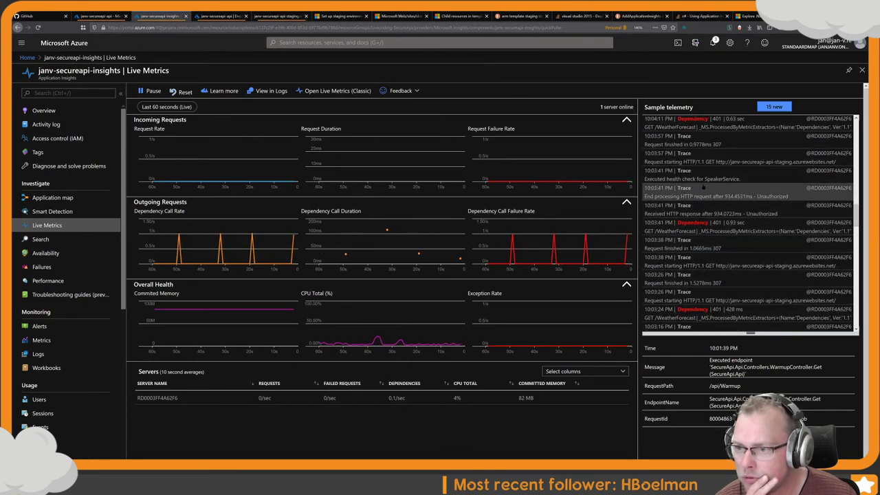
scroll(705, 199, "up", 2)
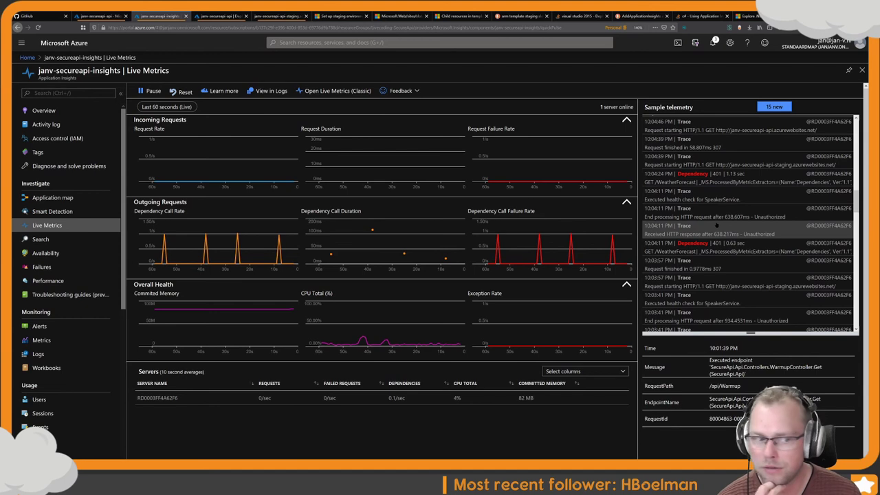
scroll(716, 224, "up", 1)
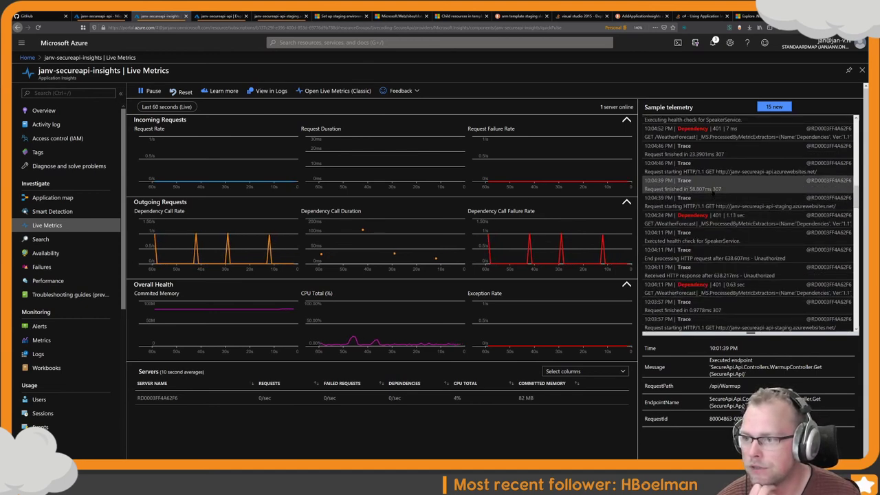
left_click(712, 190)
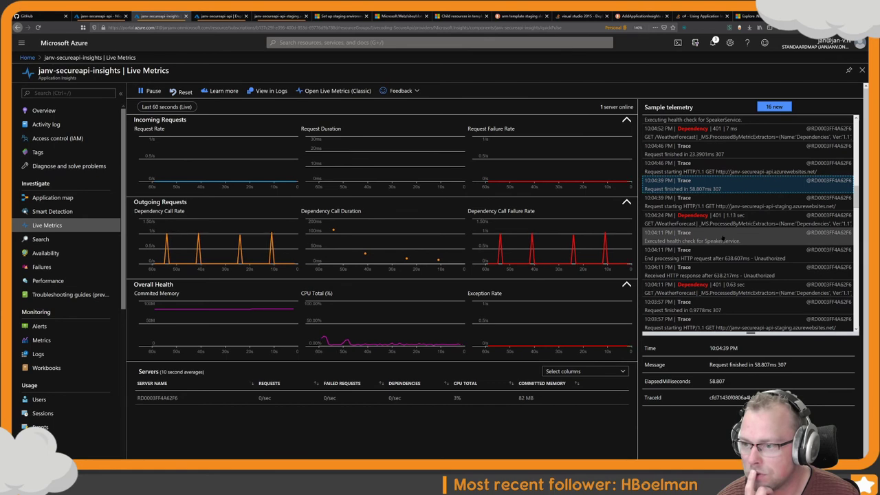
scroll(711, 206, "up", 1)
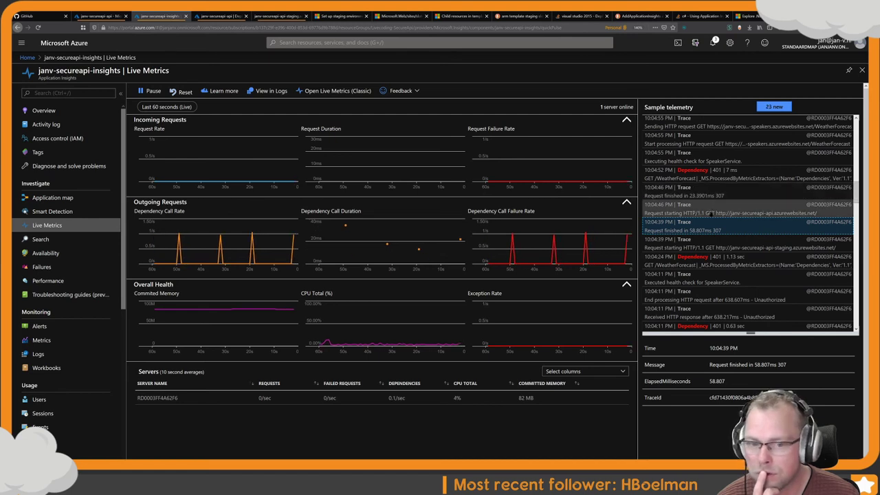
left_click(707, 195)
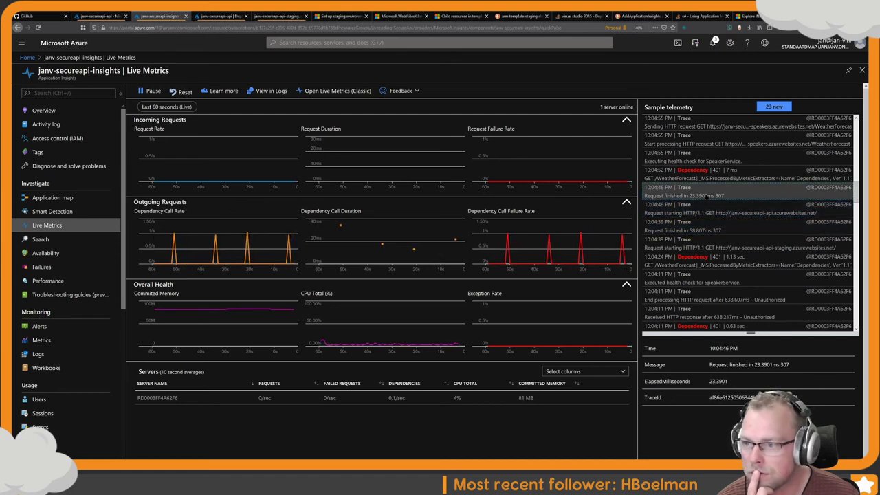
Inspect the details of the outgoing WeatherForecast health check requests logged at 10:04:55 PM and 10:05:25 PM
scroll(705, 196, "up", 1)
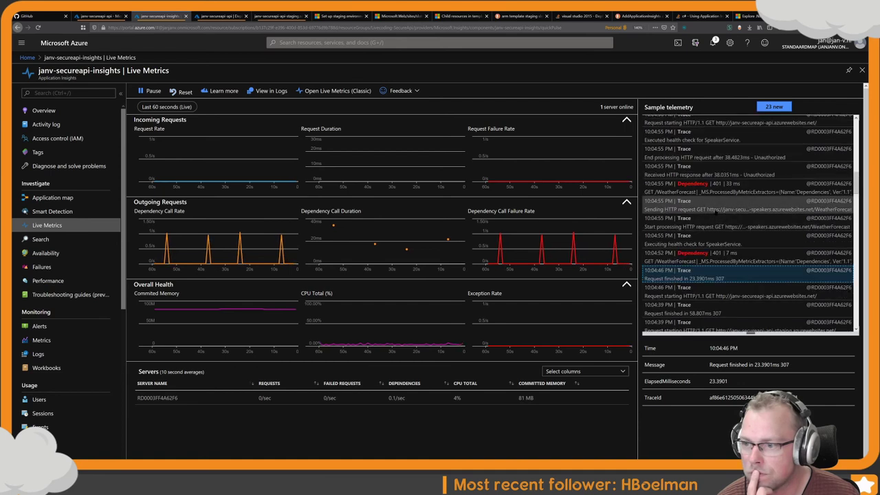
left_click(714, 213)
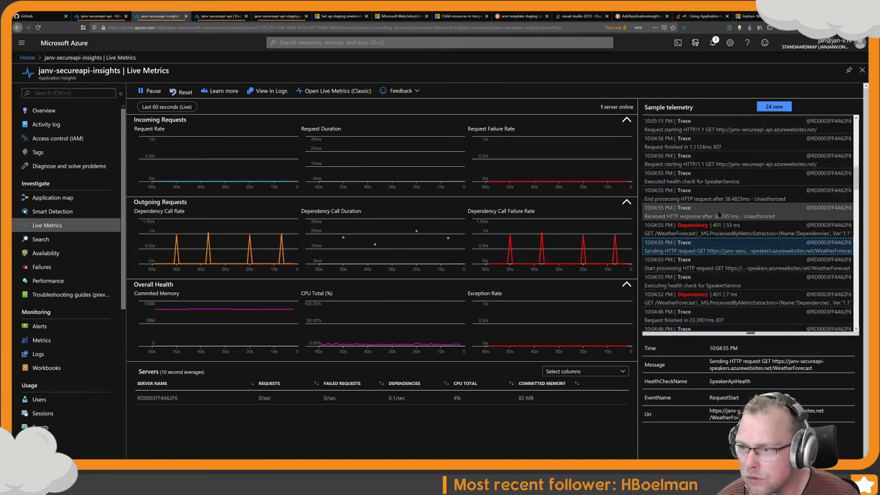
scroll(718, 215, "up", 1)
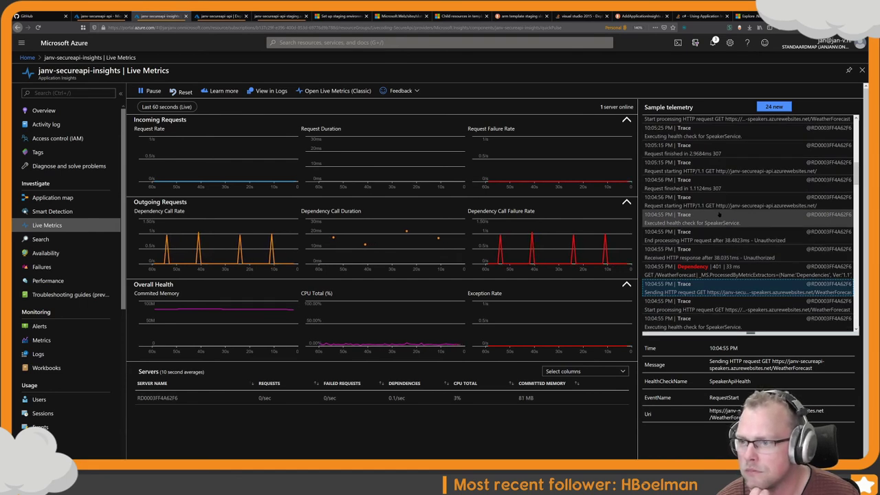
scroll(719, 214, "up", 1)
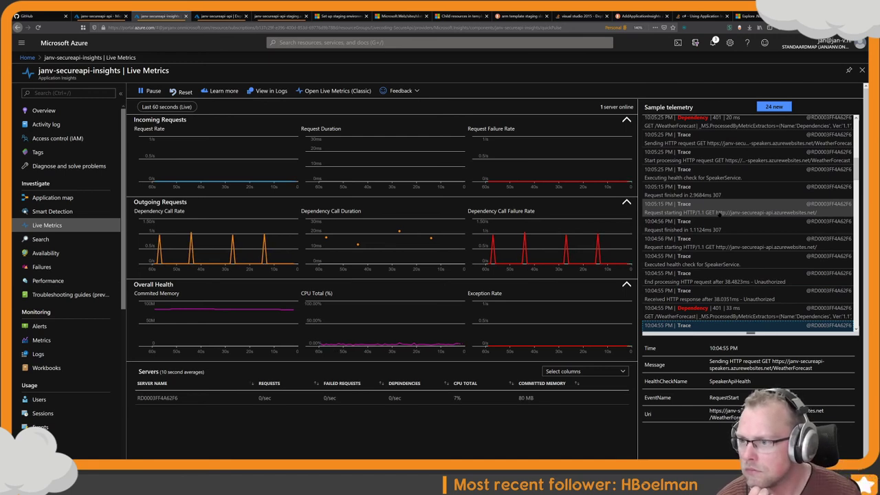
left_click(735, 158)
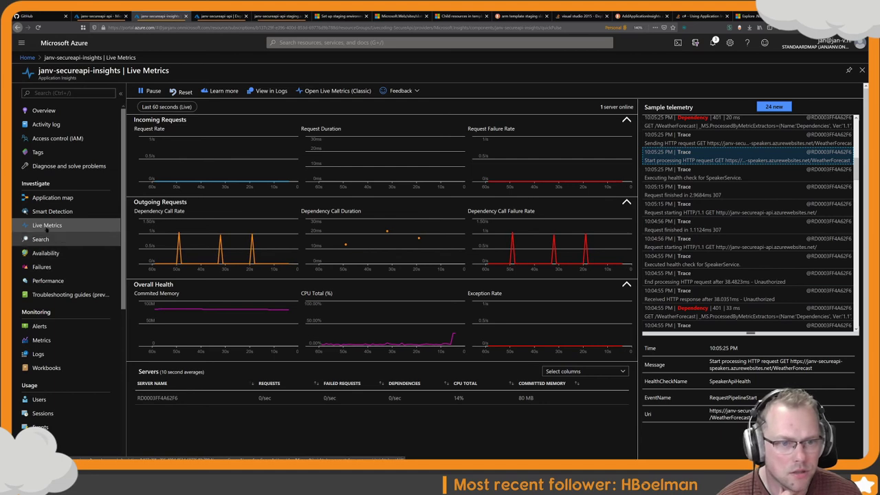
Review the application map of janv-secureapi-insights with the 4xx exclusion turned off, and turn the exclusion back on
left_click(52, 198)
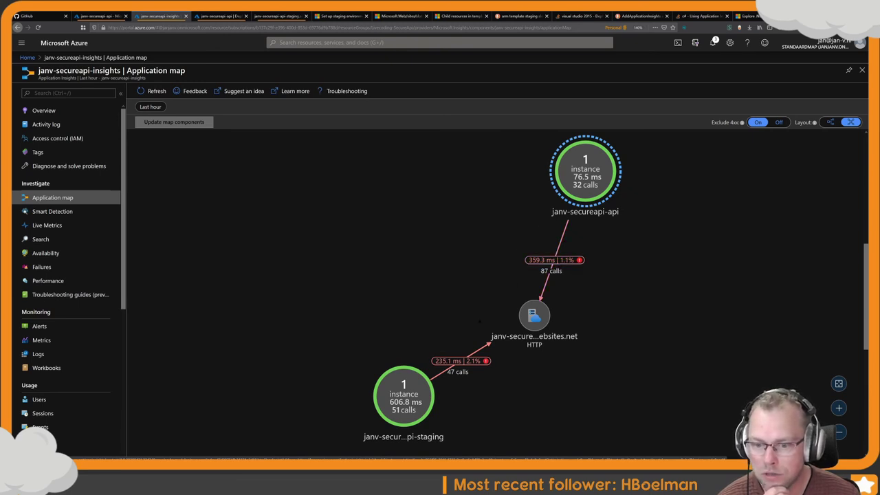
mouse_move(413, 397)
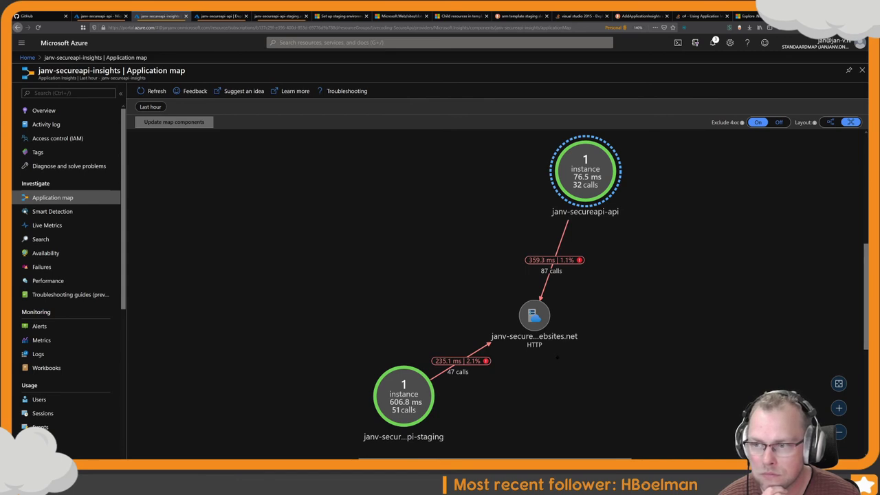
left_click(778, 122)
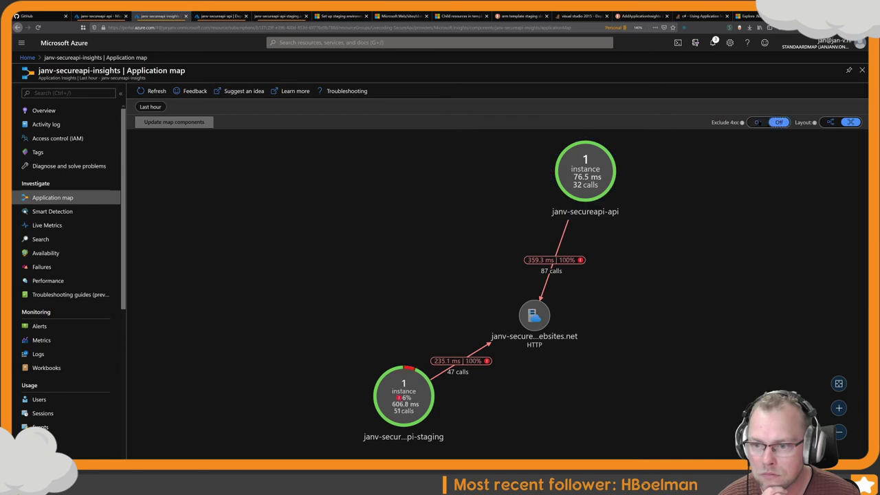
left_click(757, 122)
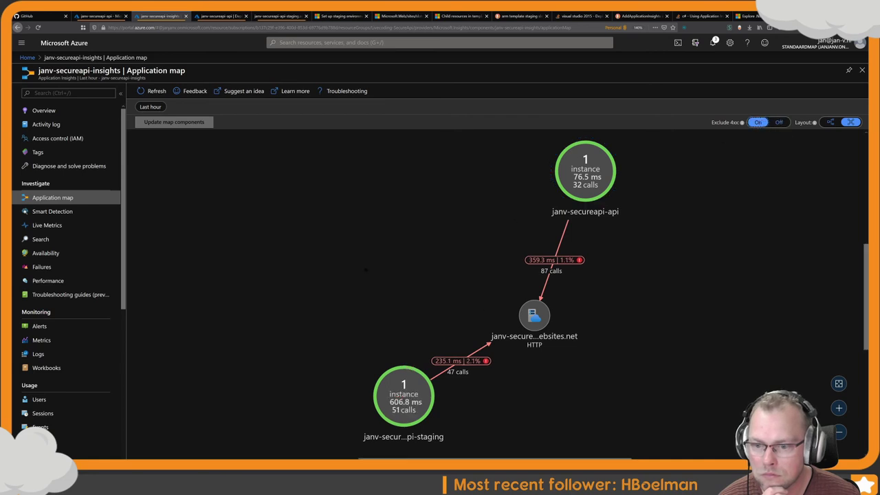
Search janv-secureapi-insights for all event types within the last hour
left_click(68, 240)
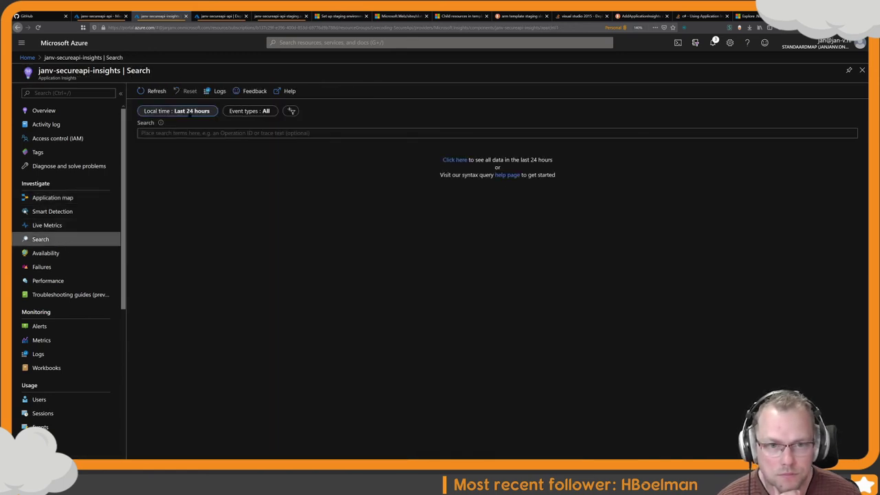
left_click(185, 111)
left_click(151, 155)
left_click(163, 209)
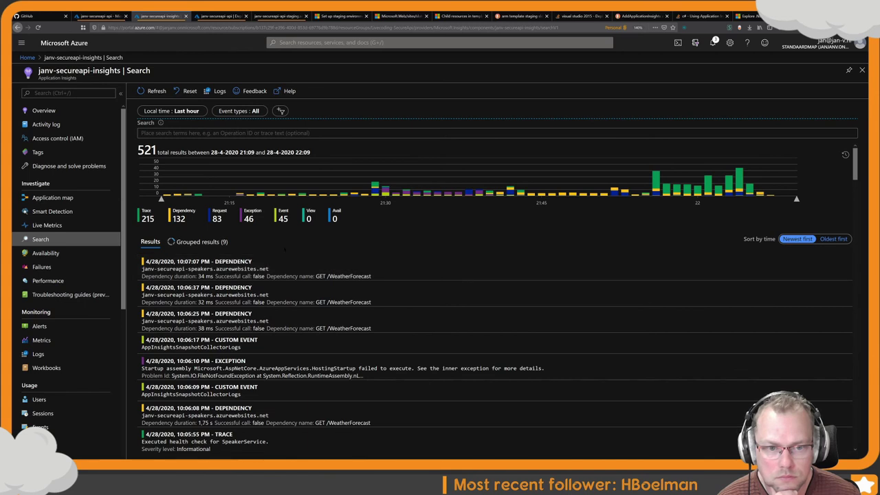
Open the Unauthorized HTTP response trace logged at 10:05:55 PM and inspect its message and custom properties
scroll(285, 251, "down", 2)
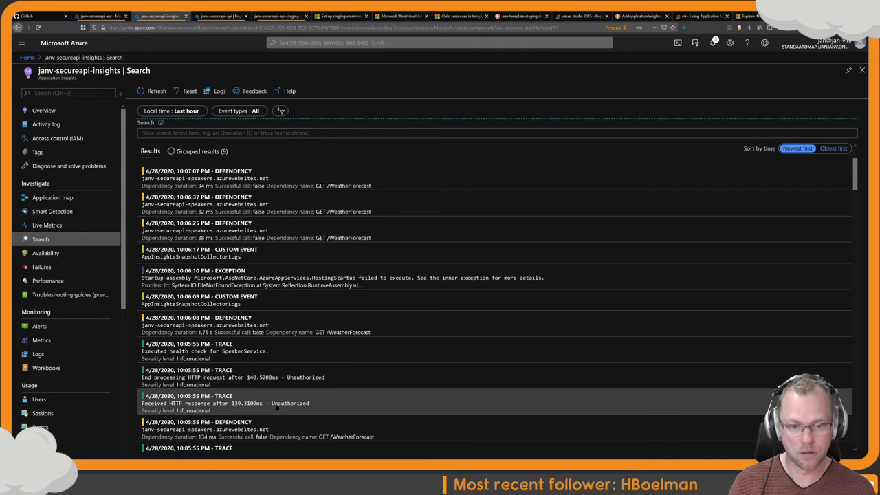
left_click(277, 407)
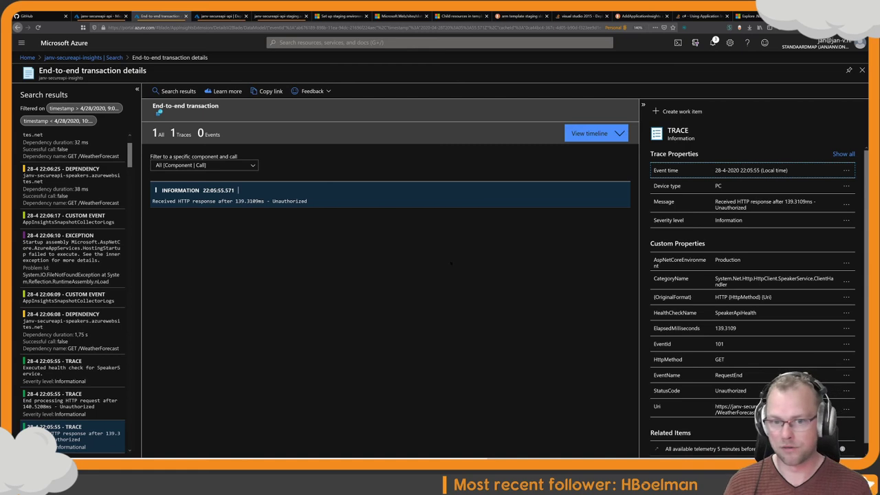
left_click_drag(245, 201, 230, 202)
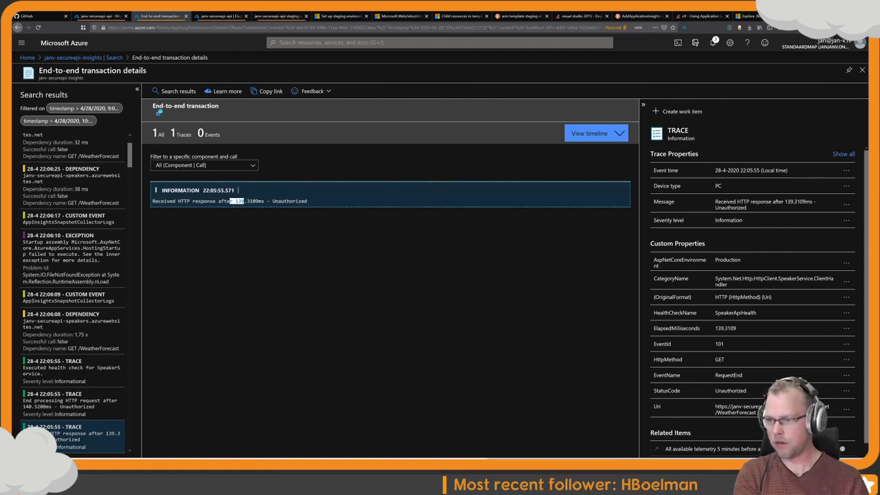
left_click_drag(776, 277, 726, 284)
left_click(726, 284)
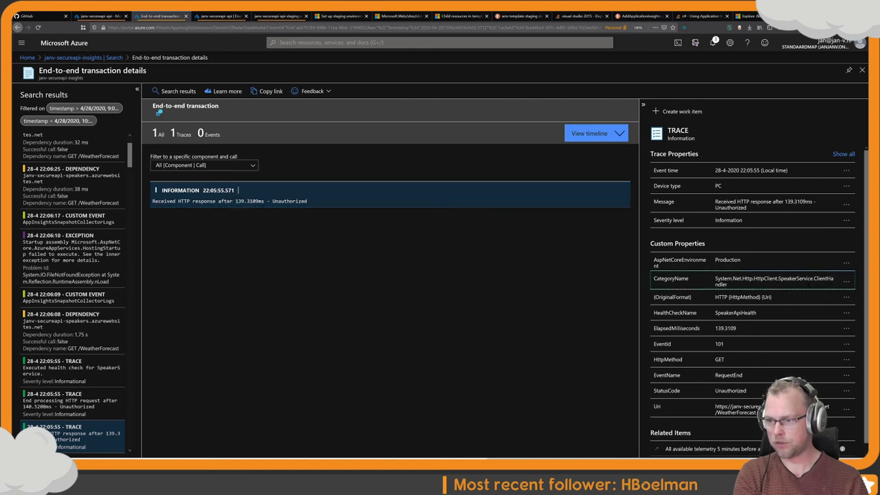
scroll(752, 295, "down", 1)
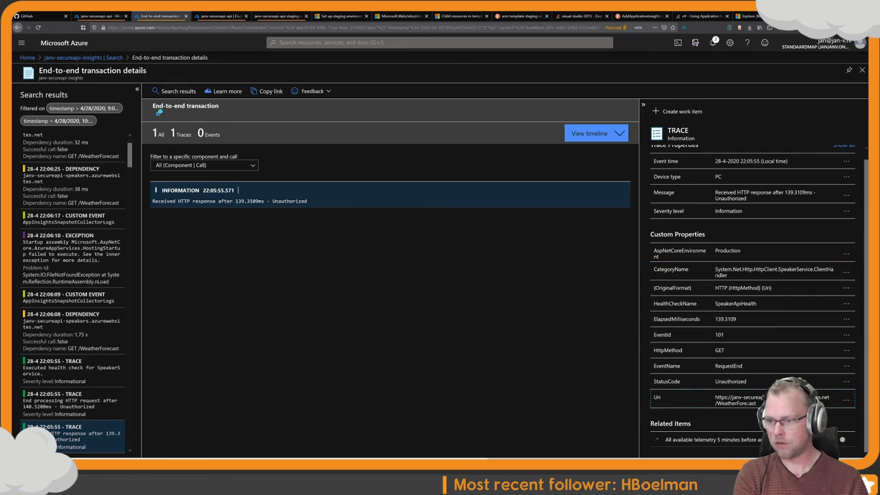
Examine the trace's Uri property and select its WeatherForecast path segment
left_click_drag(716, 403, 748, 404)
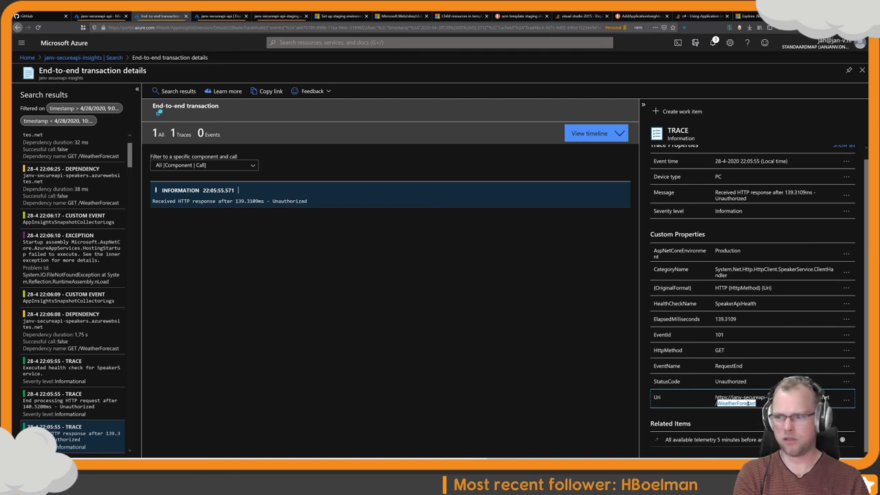
left_click_drag(755, 404, 743, 397)
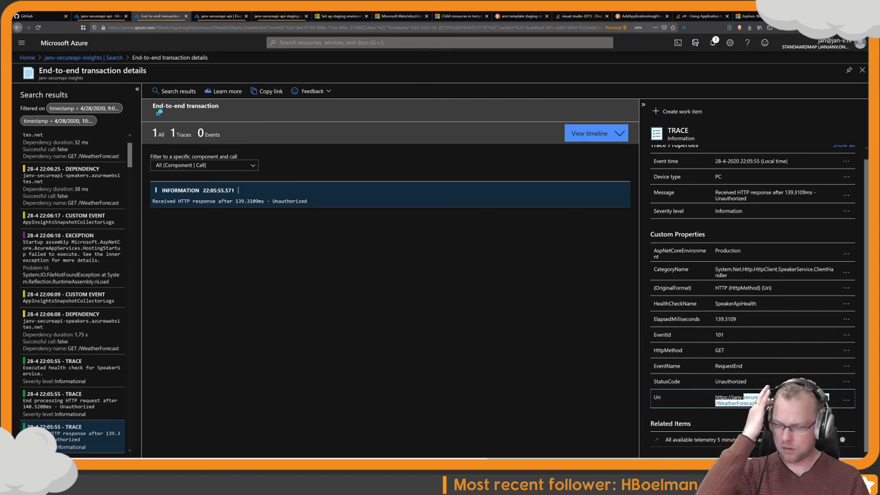
left_click(742, 398)
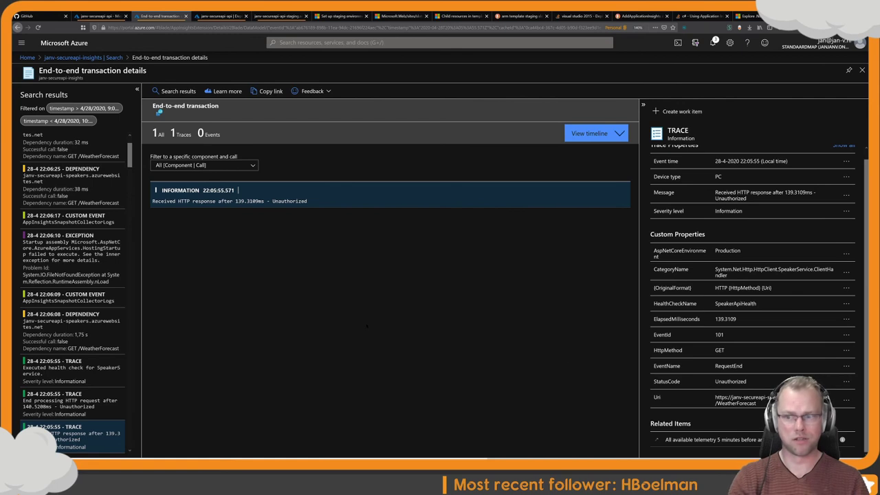
double_click(731, 402)
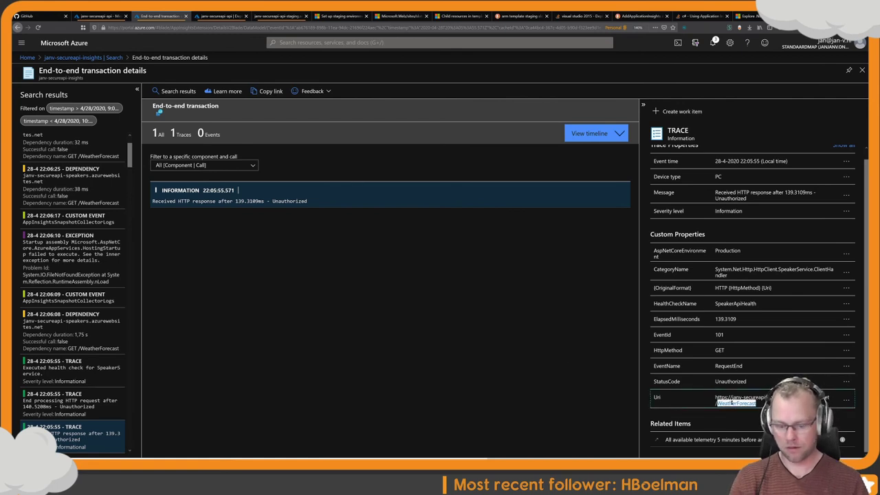
Switch to Visual Studio, search the entire SecureApi solution for "WeatherForecast", and review the matches
key("alt+Tab")
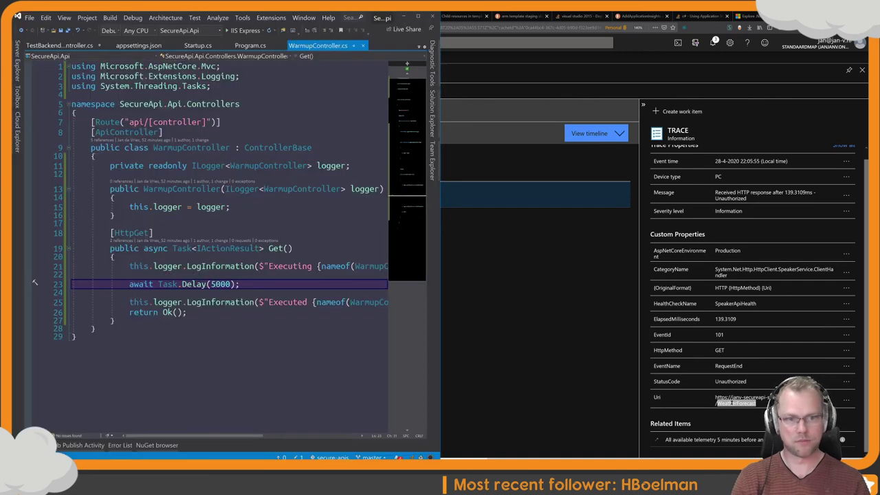
key("super+Up")
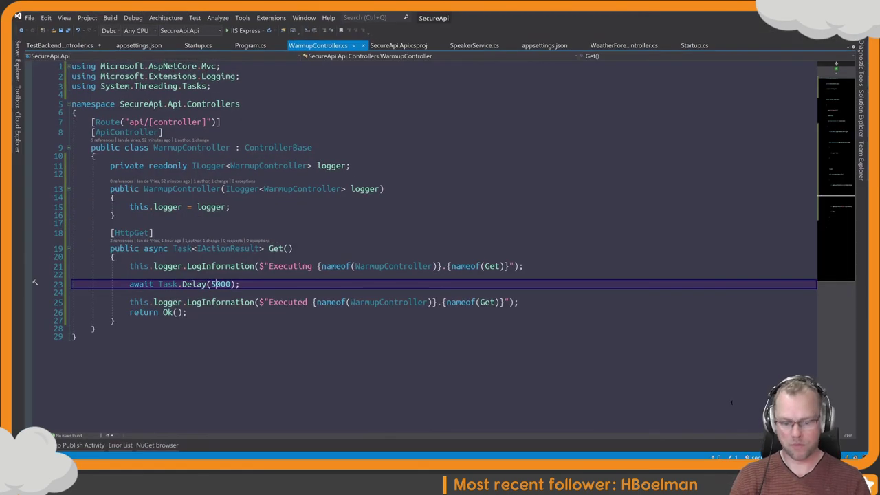
key("ctrl+shift+f")
key("Return")
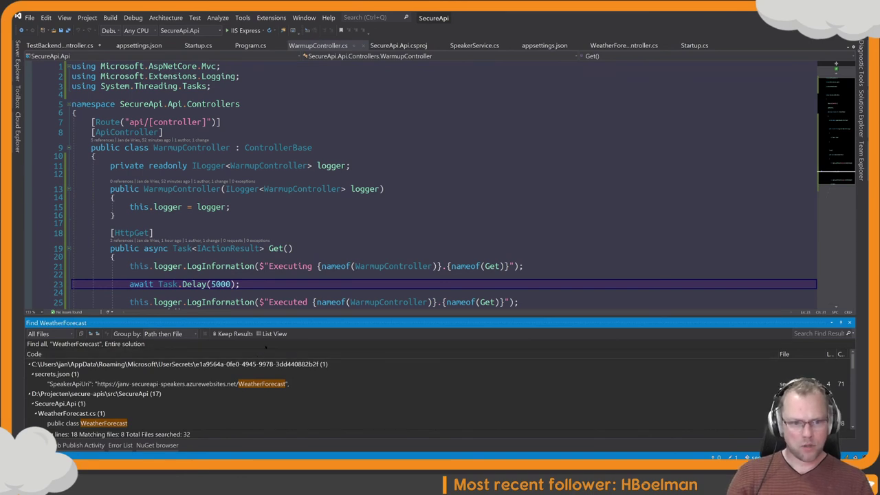
scroll(263, 401, "down", 1)
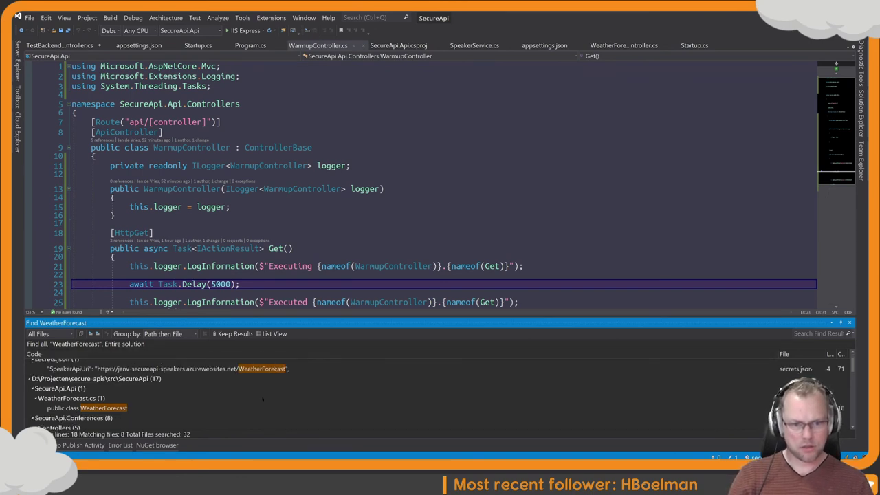
scroll(205, 394, "down", 1)
scroll(176, 389, "down", 1)
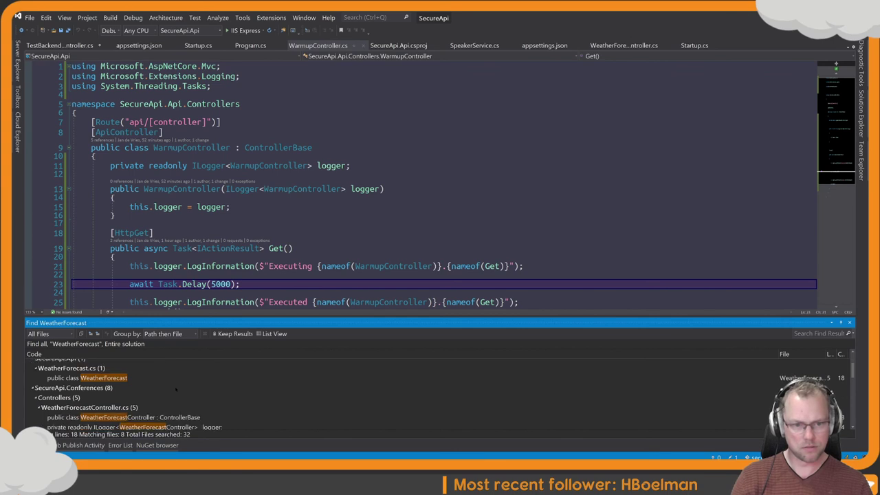
scroll(176, 389, "up", 1)
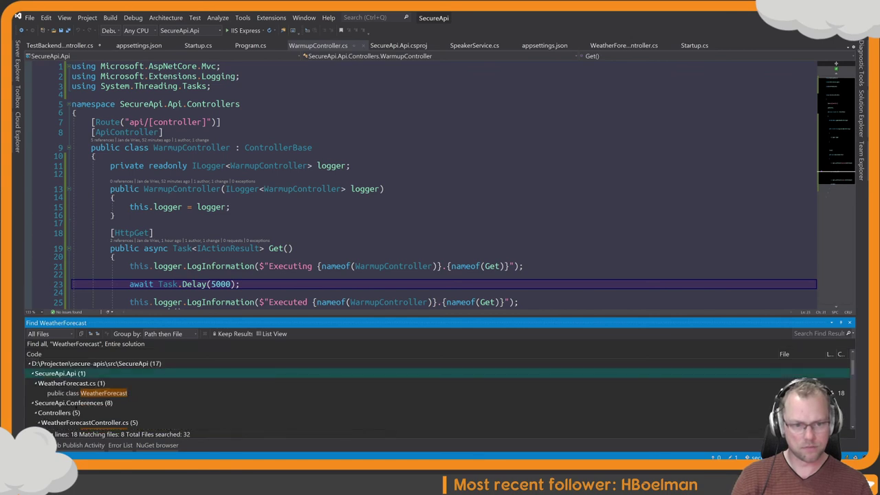
Open the WeatherForecastController of SecureApi.Conferences and of SecureApi.Speaker, and read the Speaker controller's Get method
left_click(77, 412)
double_click(89, 422)
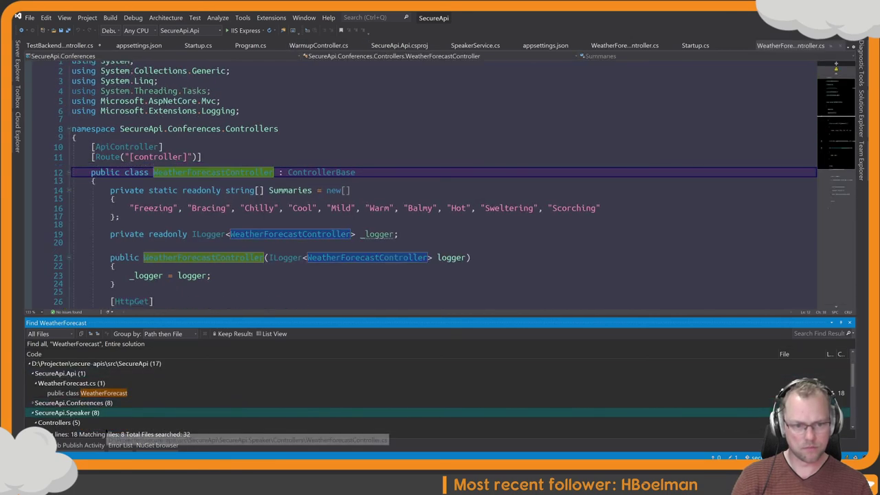
double_click(160, 415)
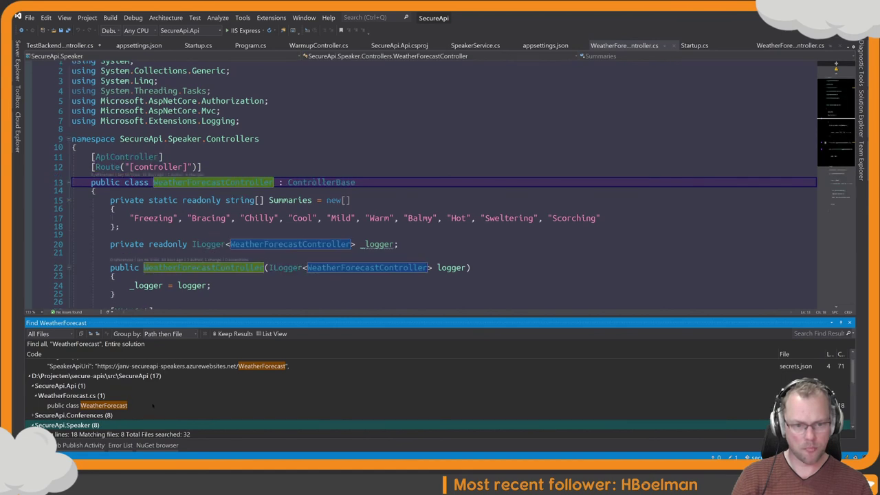
scroll(161, 409, "down", 3)
left_click(153, 409)
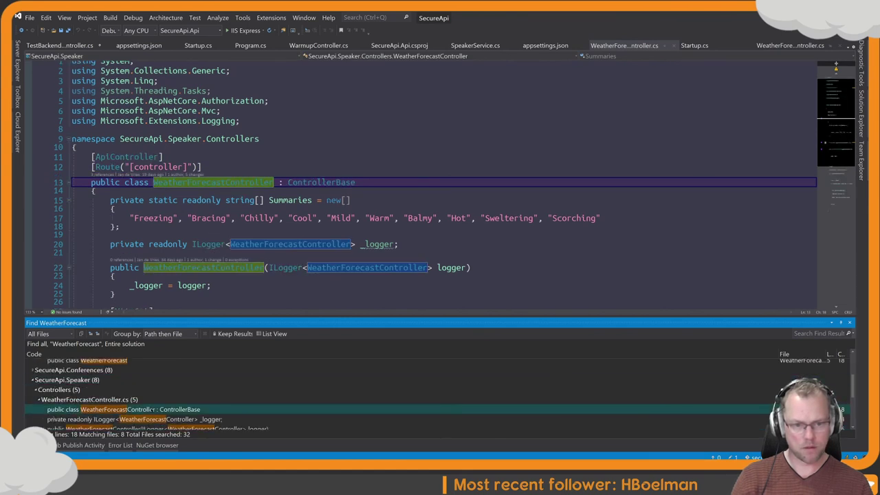
scroll(250, 255, "down", 6)
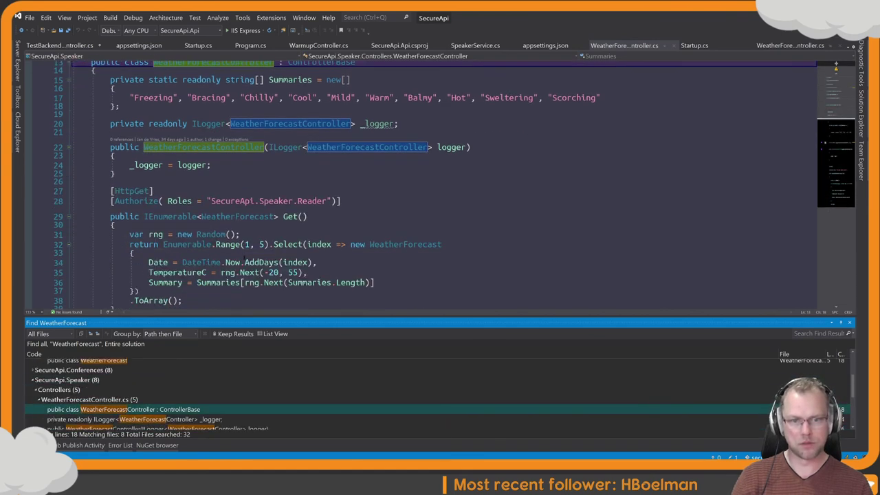
Open the WeatherForecast class in the SecureApi.Api project from the search results and look it over
scroll(107, 405, "up", 5)
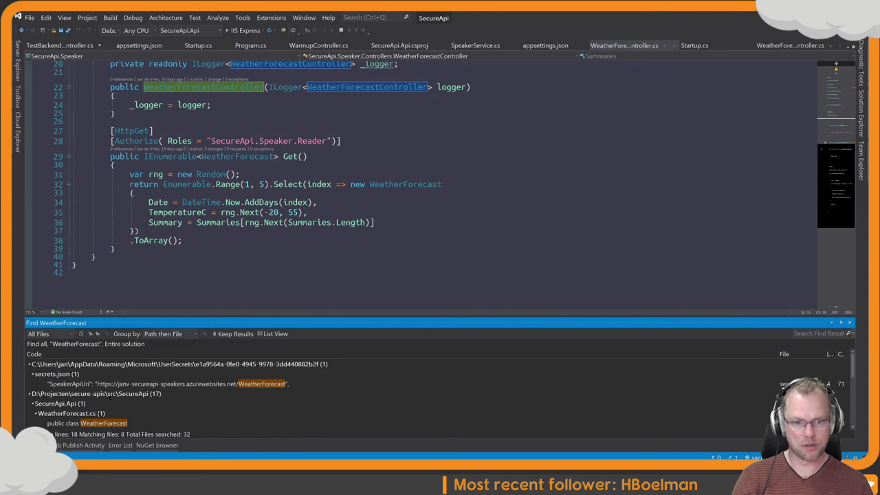
left_click(242, 256)
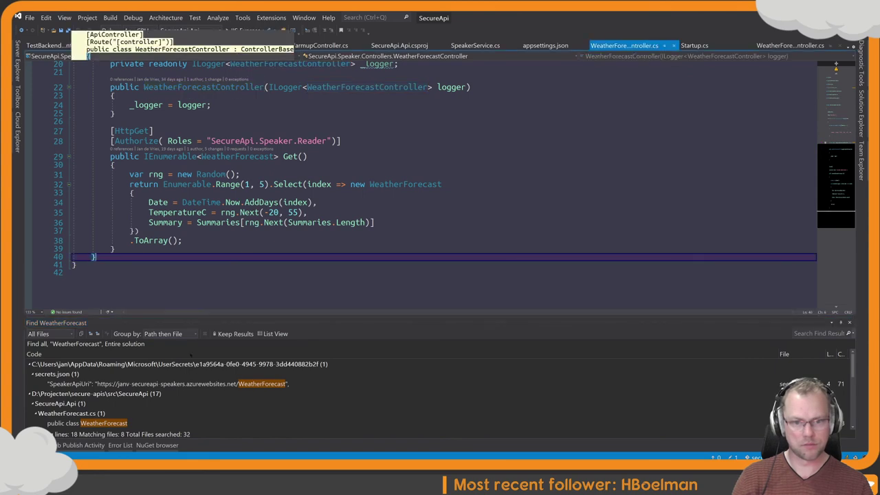
double_click(110, 423)
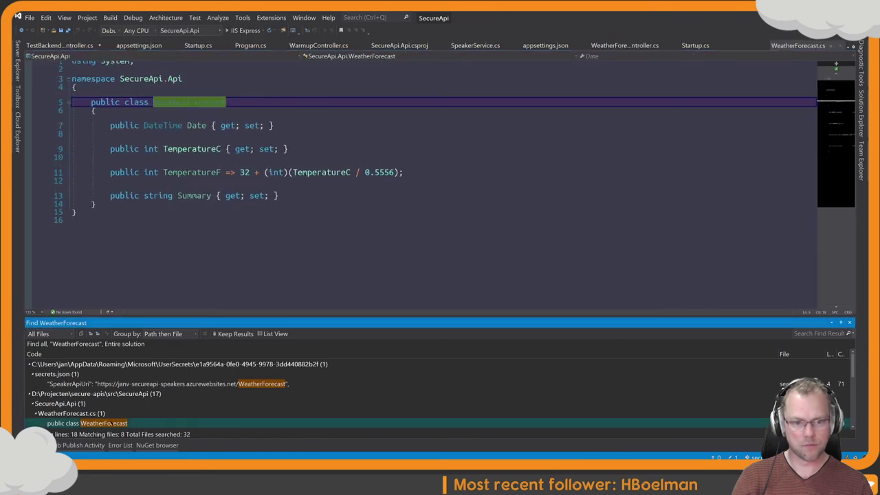
left_click(268, 195)
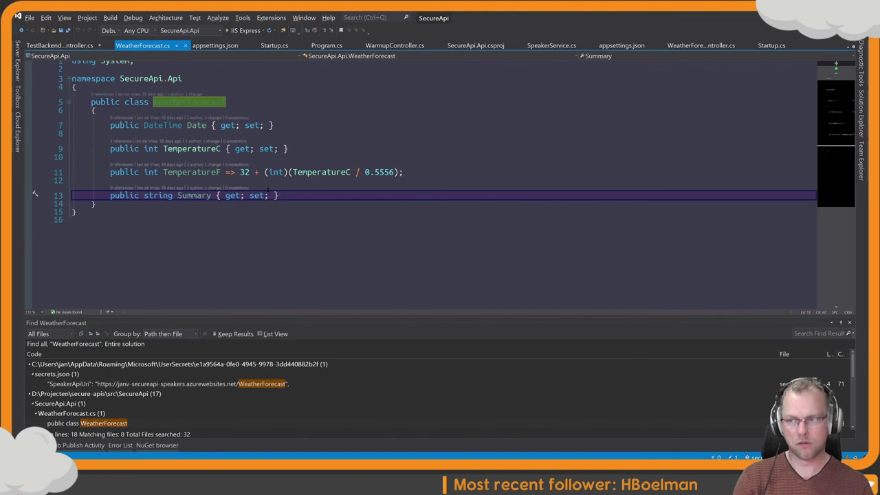
Pin Solution Explorer open and open TestBackendController.cs of SecureApi.Api
key("ctrl+alt+l")
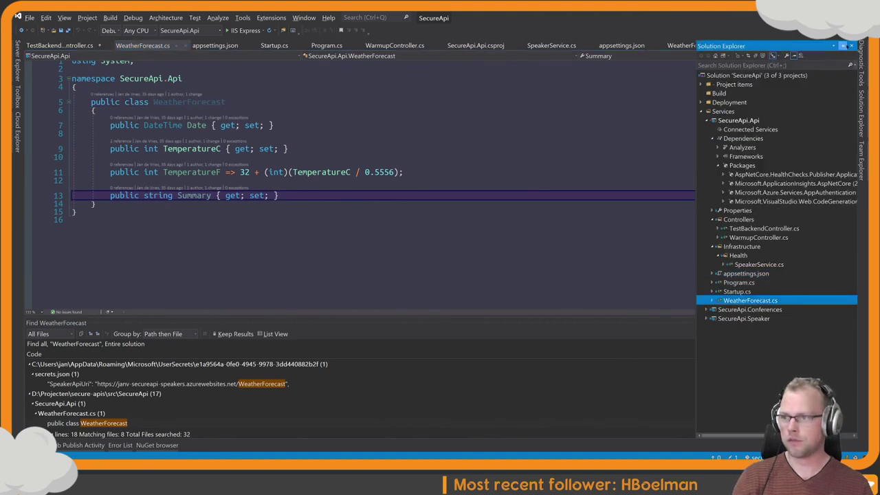
left_click(843, 45)
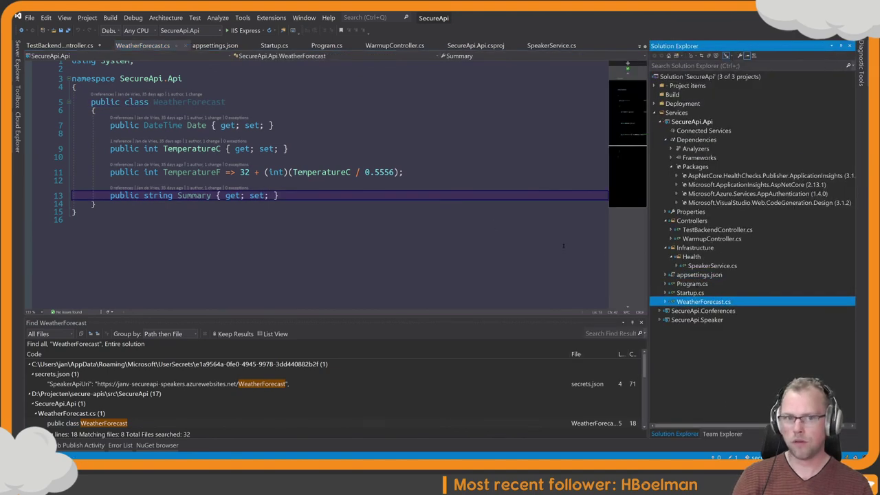
double_click(715, 230)
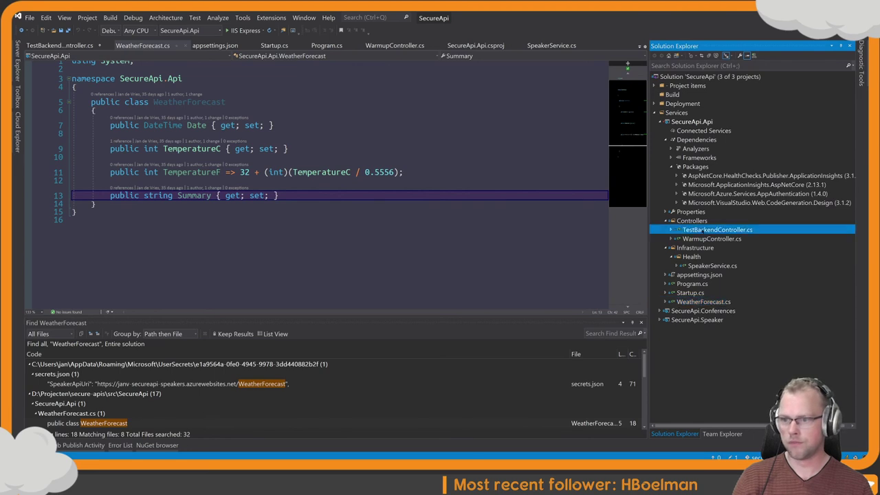
left_click(359, 202)
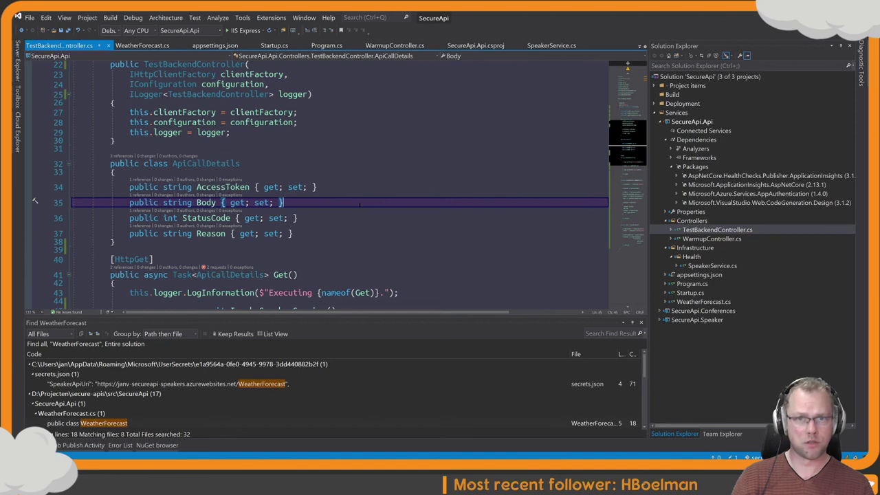
Switch back to the Azure transaction details in Firefox and check the trace's HealthCheckName property
key("super+Tab")
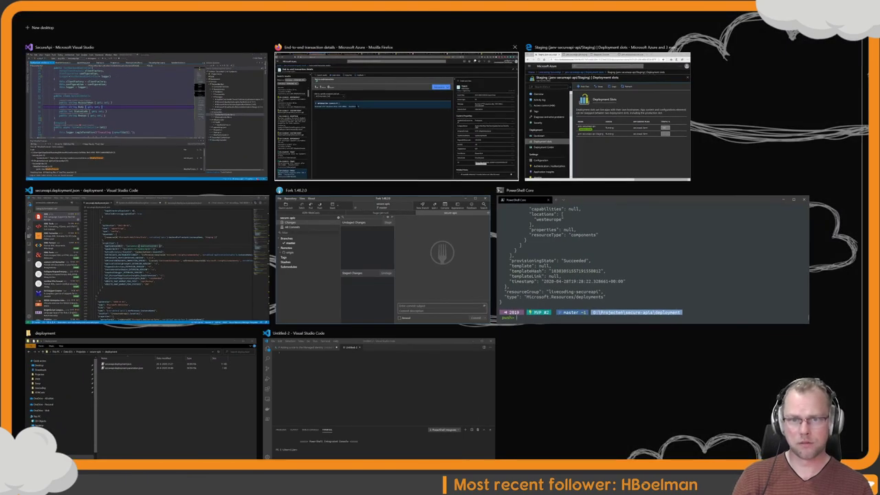
left_click(395, 116)
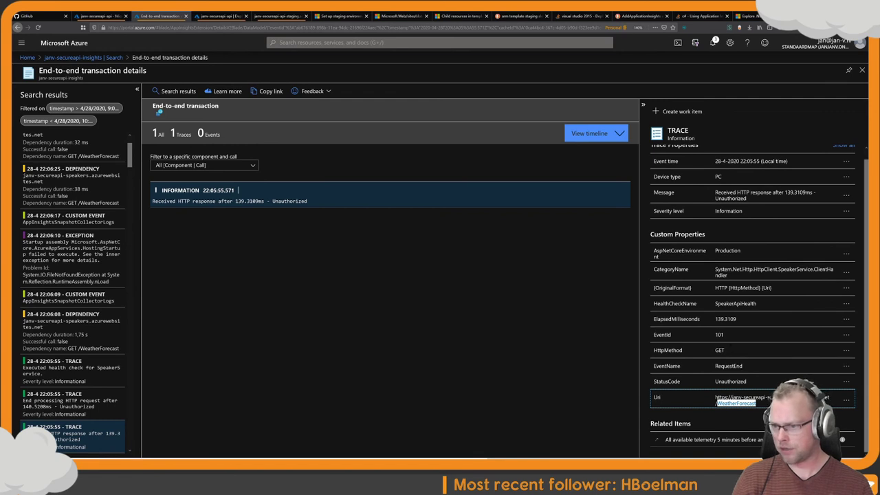
double_click(689, 304)
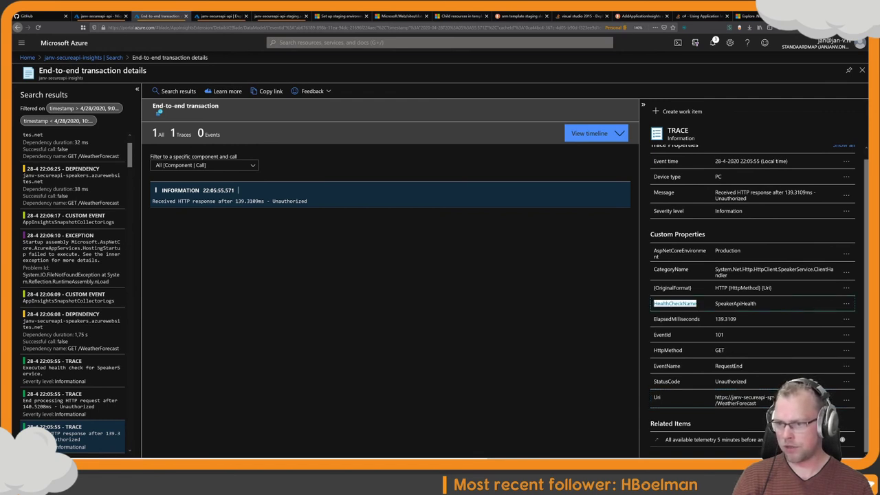
left_click(688, 303)
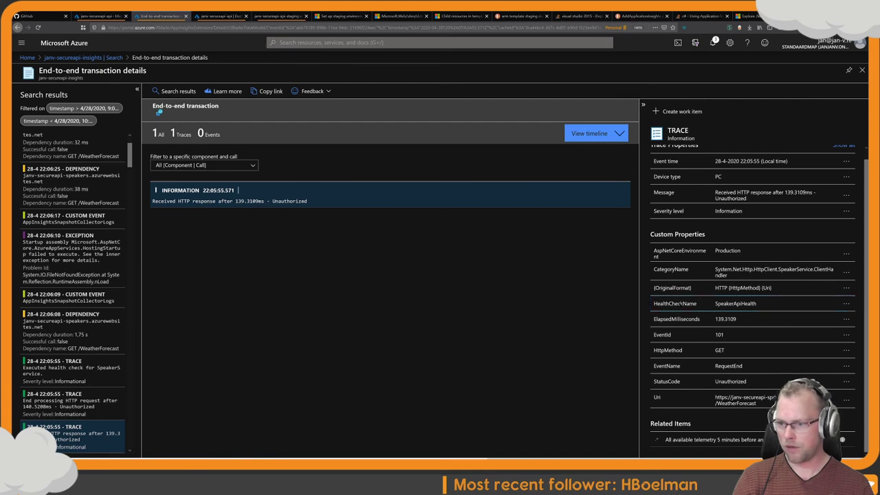
Return to Visual Studio, open the CheckService method in SpeakerService.cs, and hide the find results to see more code
key("super+Tab")
left_click(34, 200)
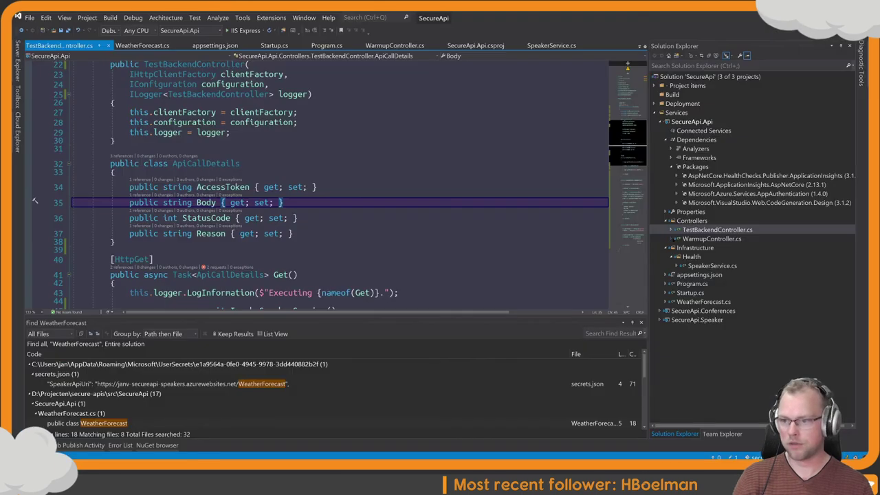
left_click(711, 265)
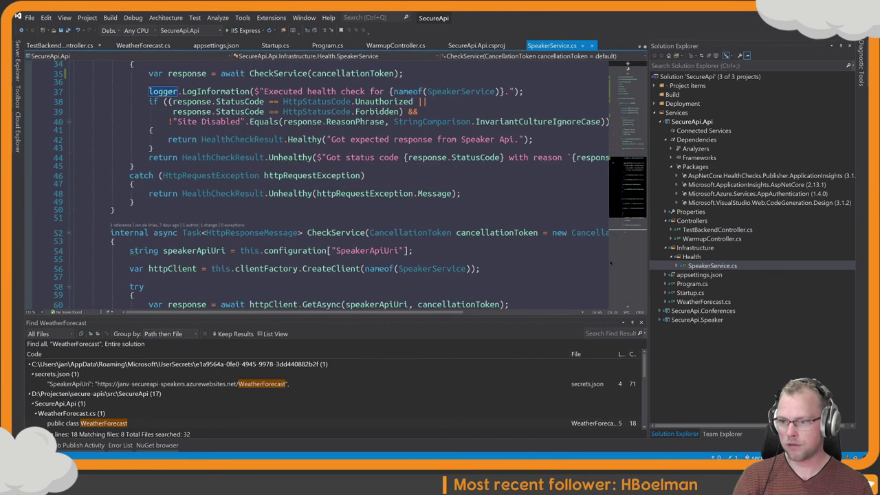
left_click(366, 232)
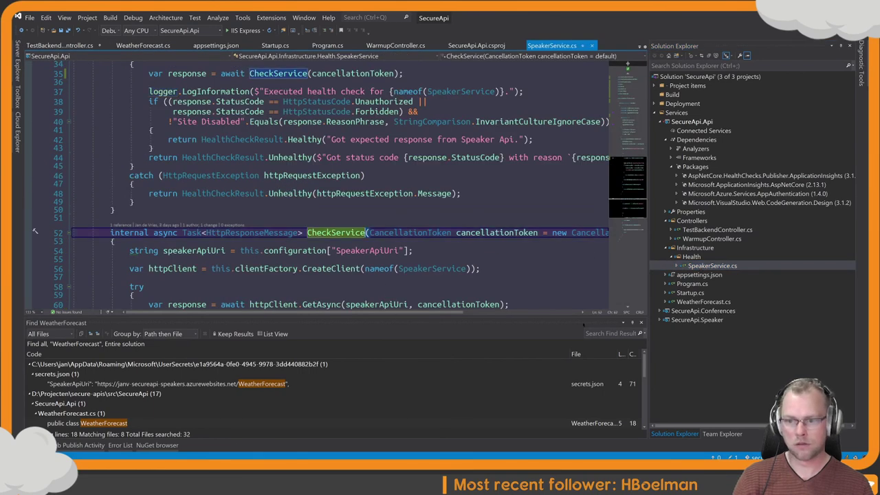
left_click(631, 322)
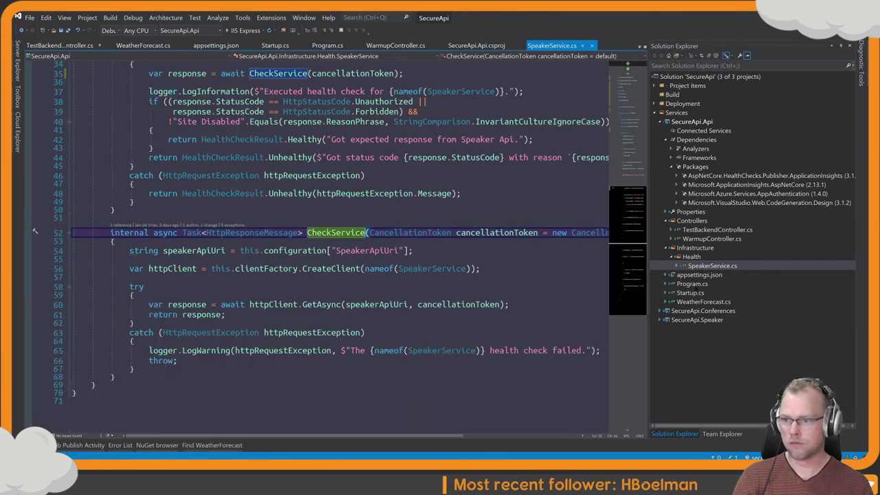
Review how CheckHealthAsync calls CheckService in SpeakerService.cs and follow the cancellationToken to the httpClient.GetAsync call
scroll(360, 257, "up", 3)
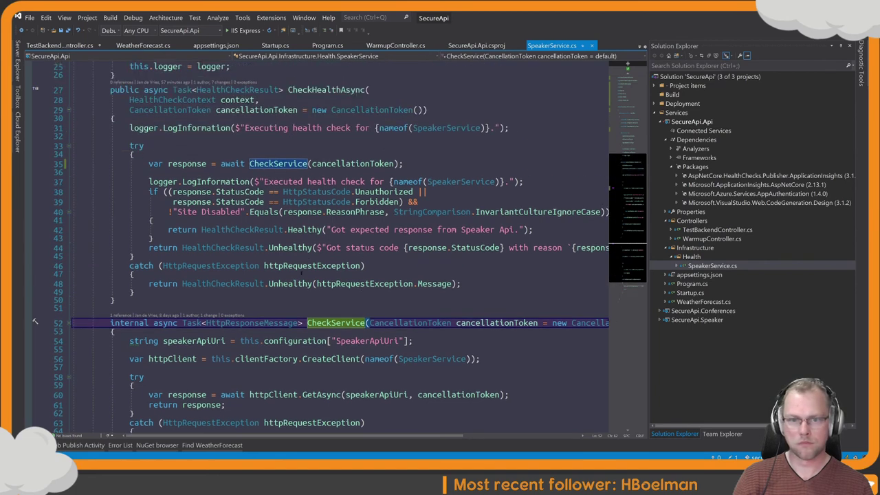
scroll(284, 274, "up", 1)
left_click(287, 194)
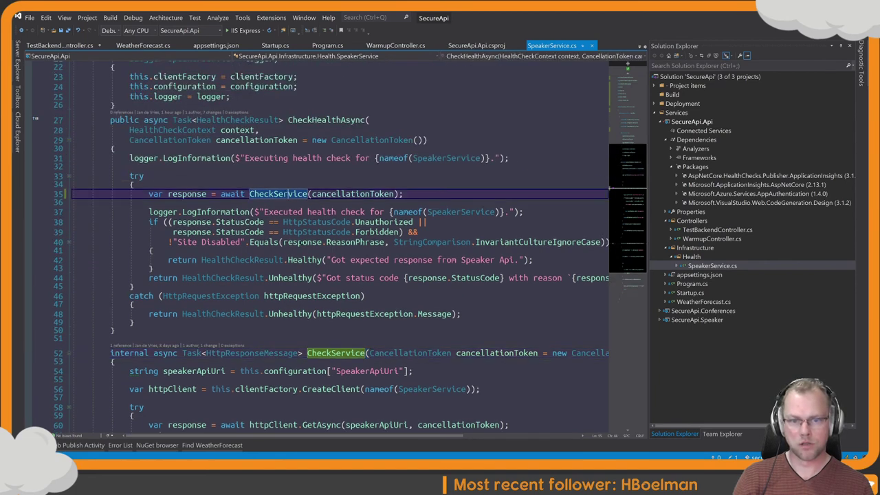
scroll(301, 254, "down", 2)
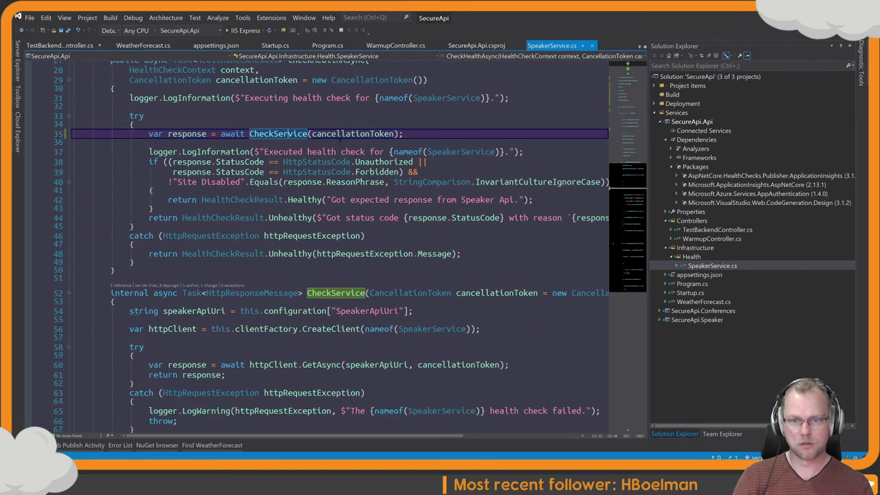
scroll(353, 238, "down", 1)
key("F12")
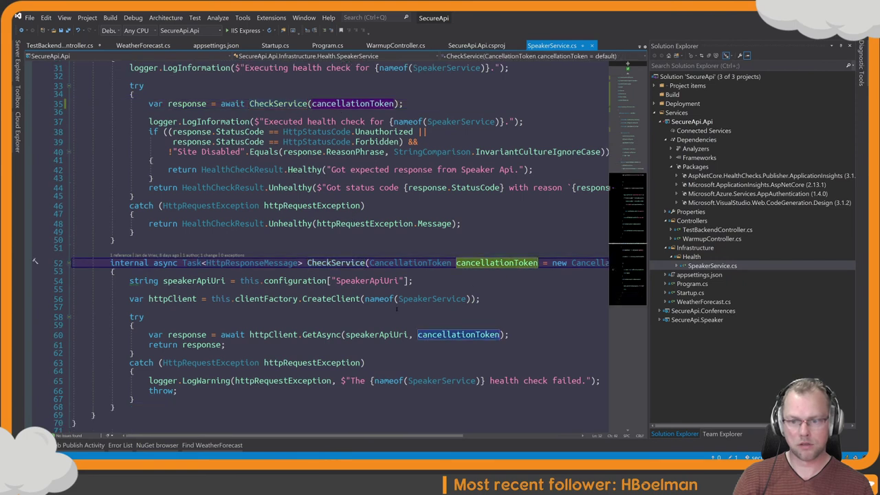
left_click(321, 335)
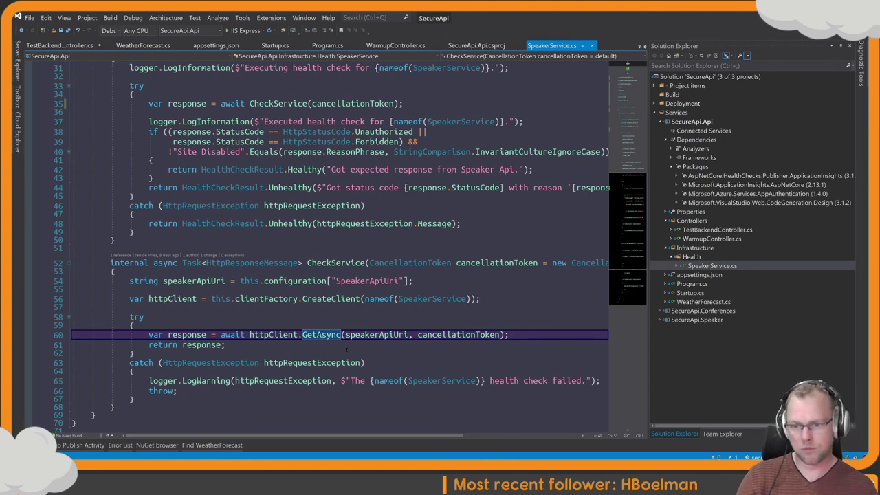
Switch to the Azure portal in Firefox, return to the janv-secureapi-insights search, and refresh its results
key("super+Tab")
left_click(360, 133)
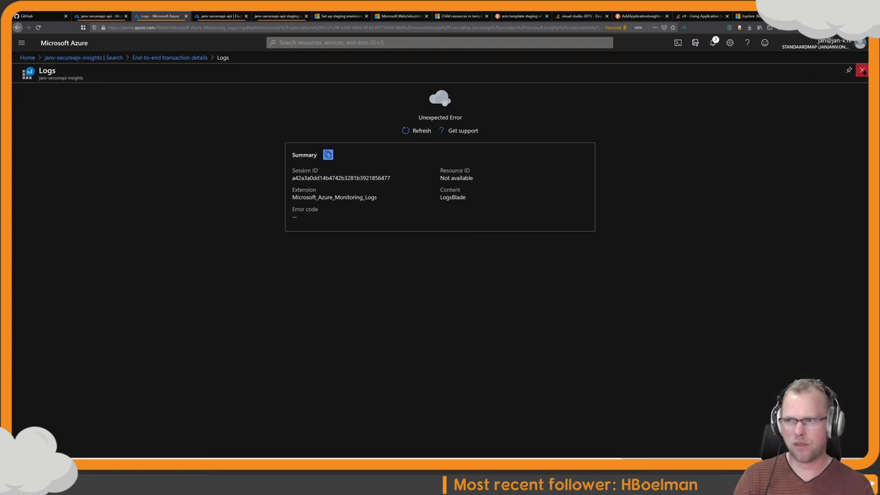
left_click(862, 70)
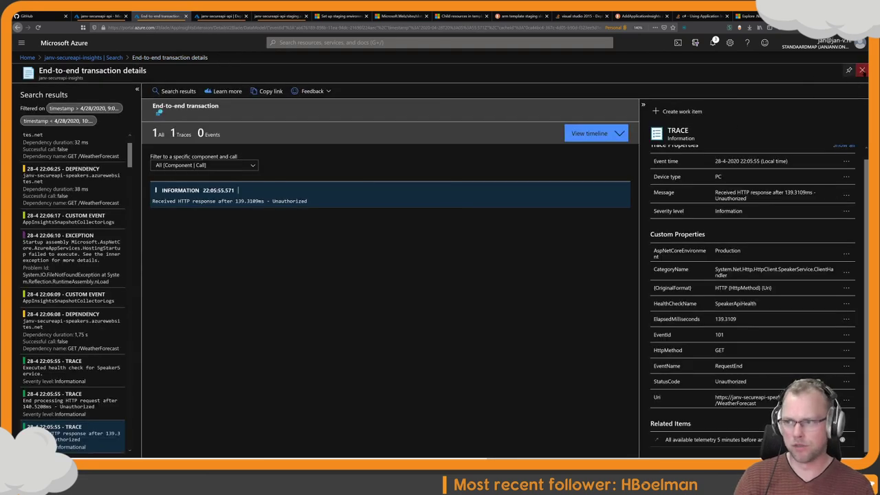
left_click(862, 70)
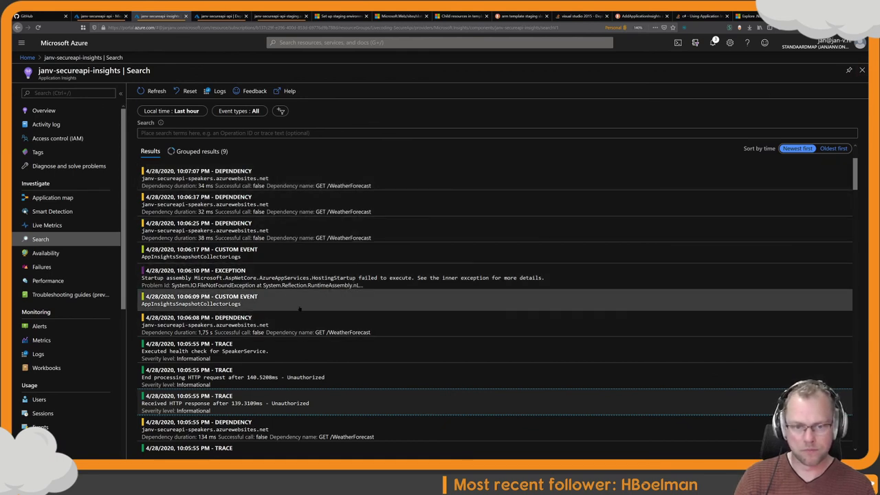
left_click(154, 92)
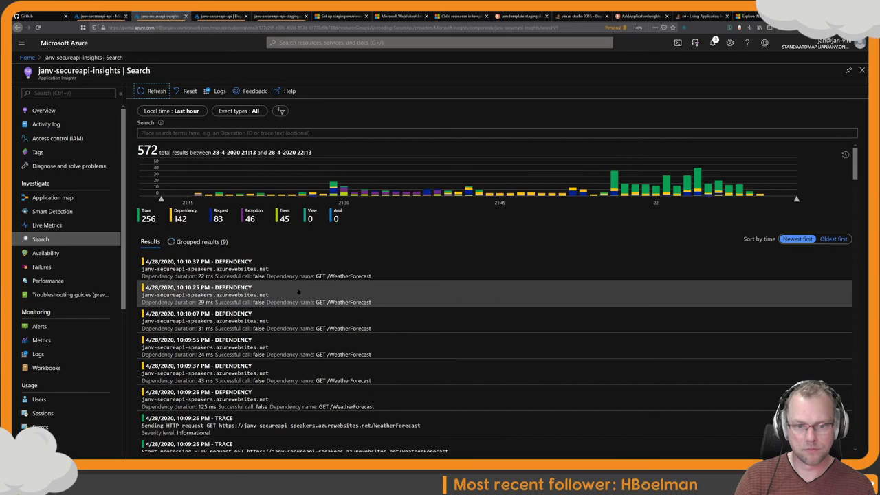
Open the 10:09:25 PM trace for sending the GET request to the speakers WeatherForecast endpoint and check its properties
scroll(323, 371, "down", 1)
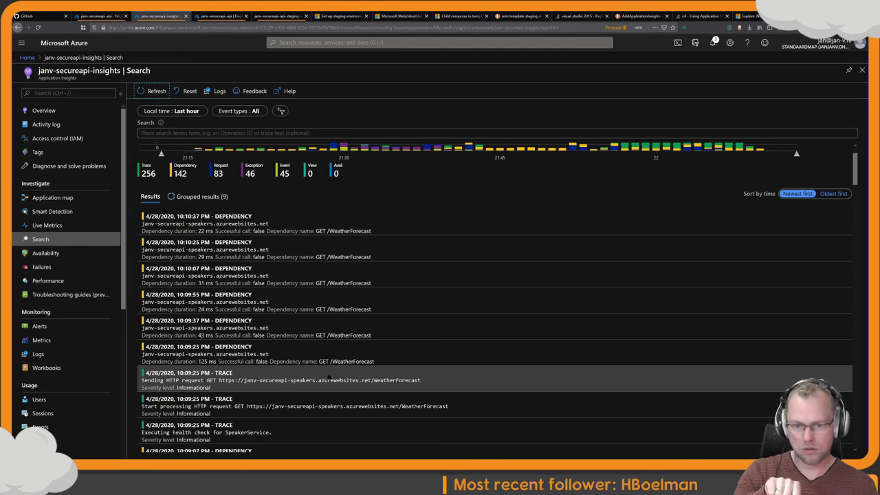
double_click(378, 382)
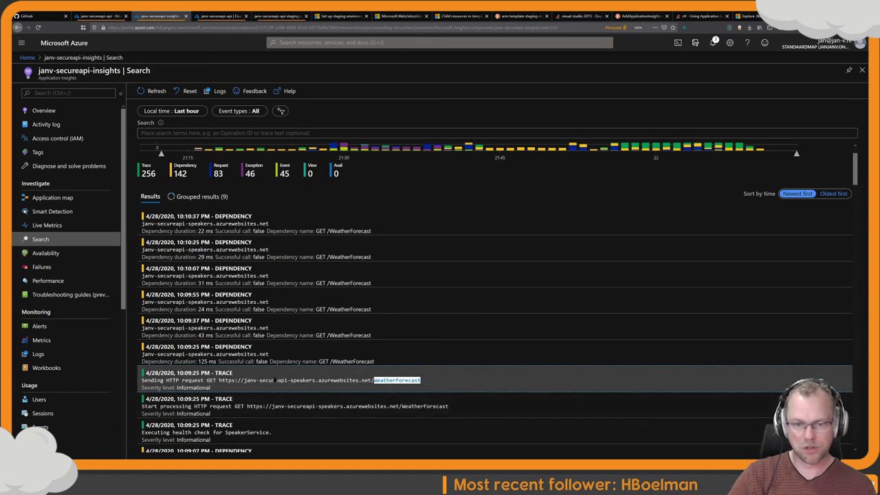
left_click_drag(275, 379, 383, 387)
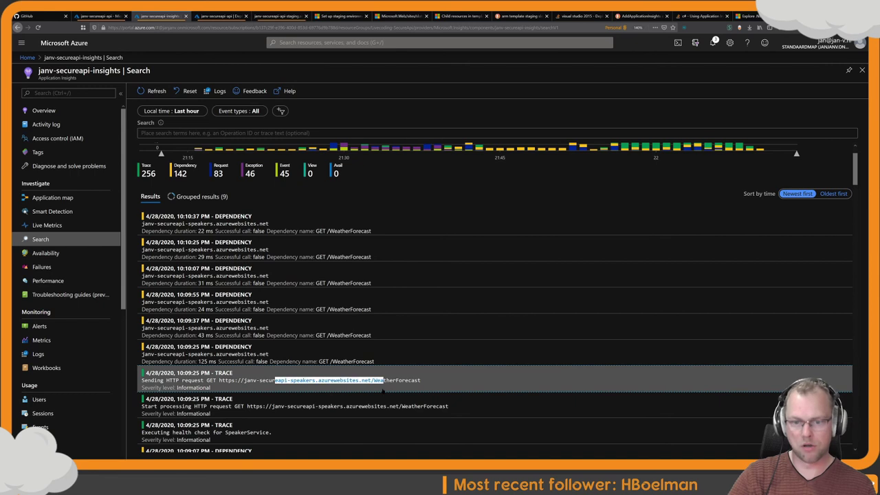
left_click(383, 388)
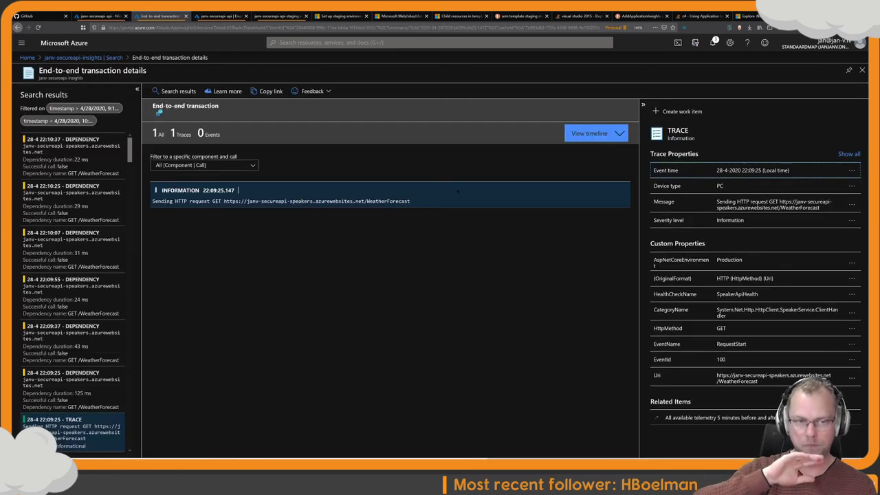
left_click(679, 112)
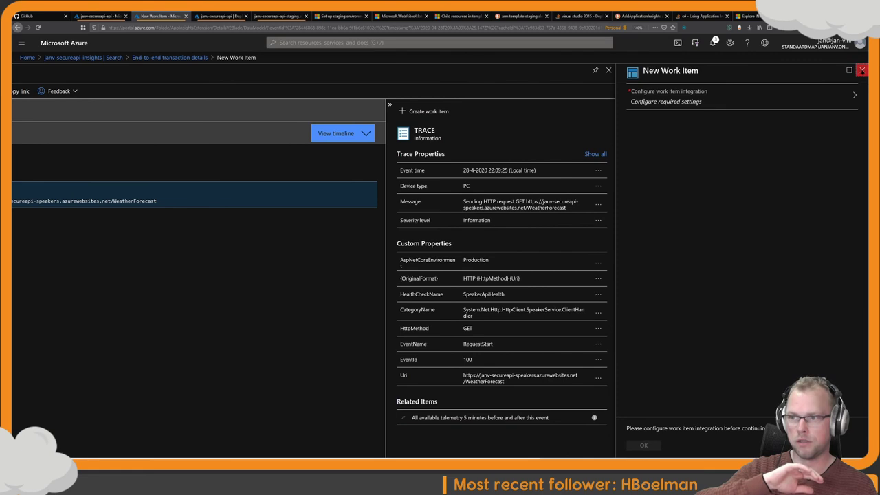
left_click(862, 70)
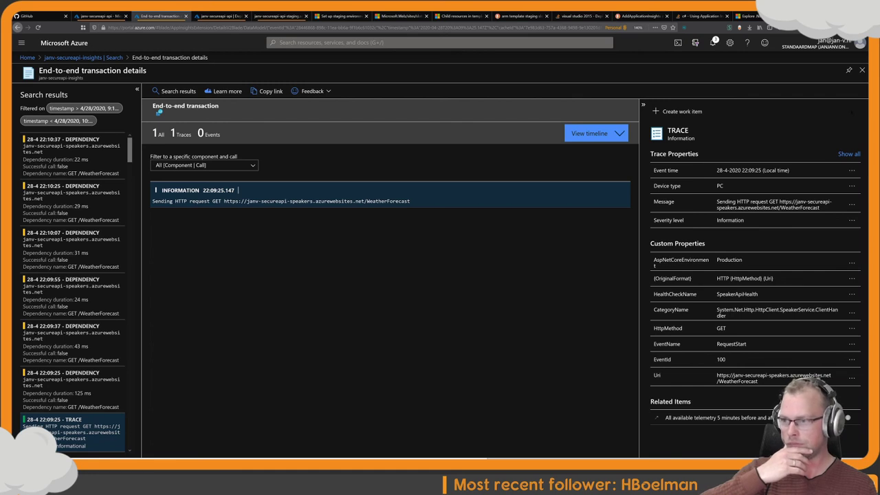
Return to the telemetry search results and examine the recent SpeakerService health check traces and dependency calls
left_click(862, 71)
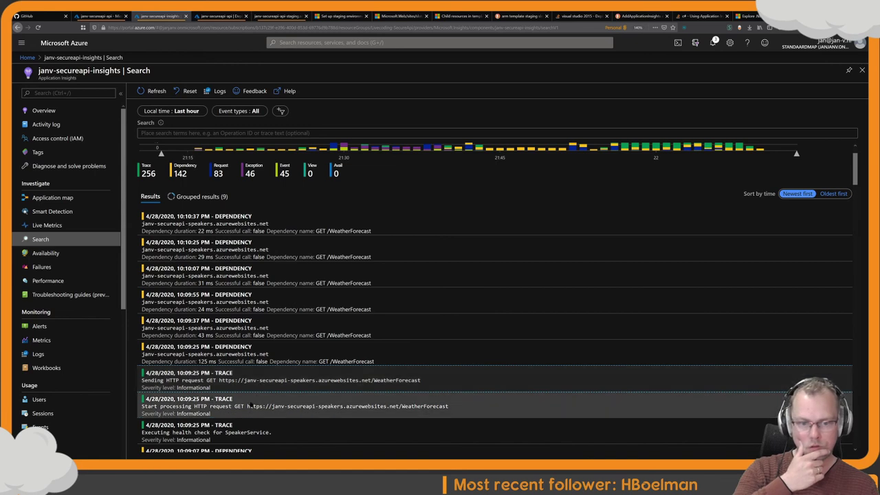
scroll(251, 380, "down", 1)
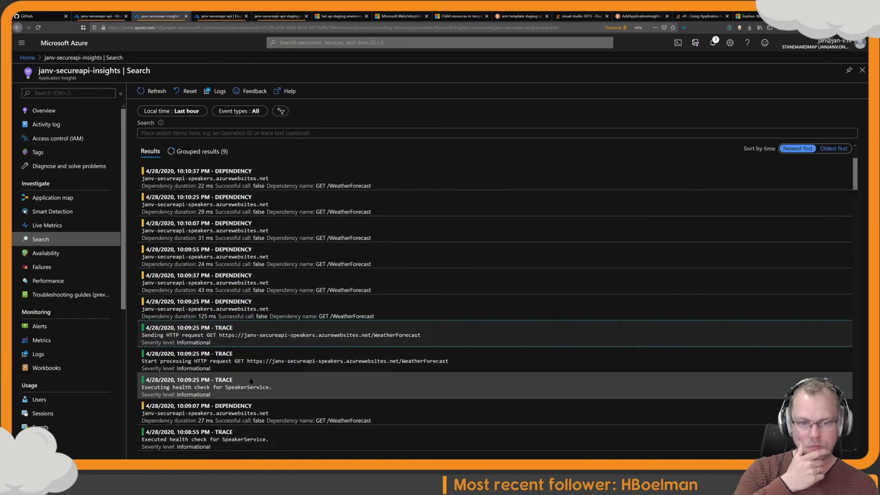
scroll(251, 380, "up", 2)
scroll(252, 380, "down", 2)
scroll(253, 380, "up", 2)
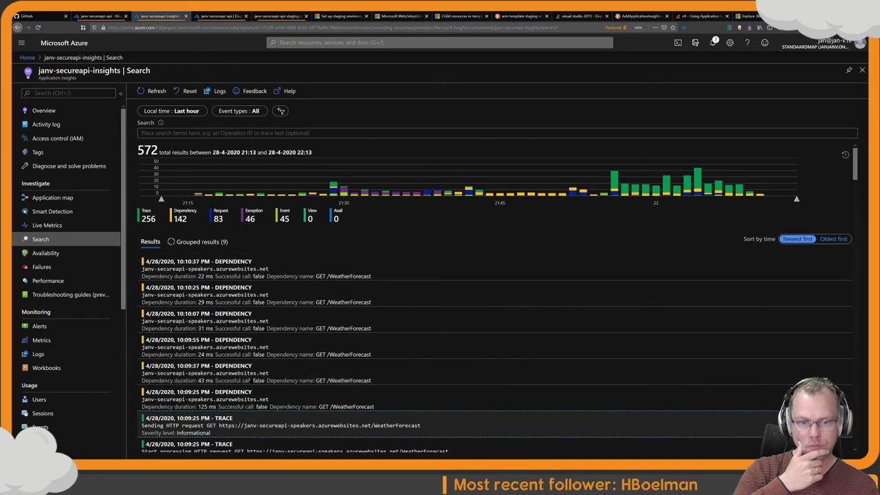
scroll(252, 380, "down", 1)
scroll(255, 380, "down", 4)
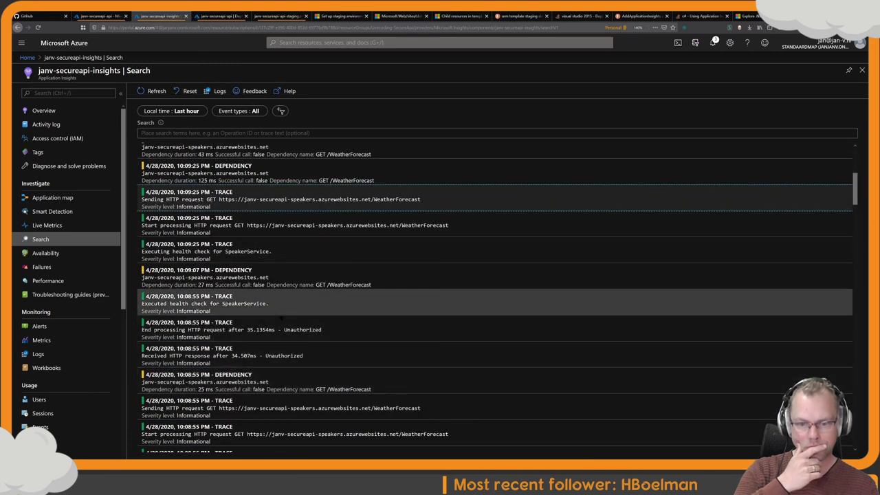
scroll(280, 316, "down", 1)
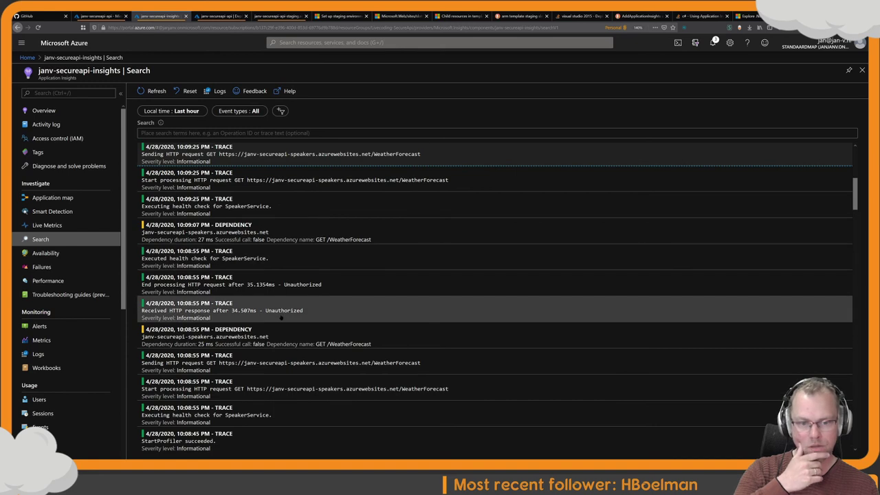
scroll(280, 317, "down", 1)
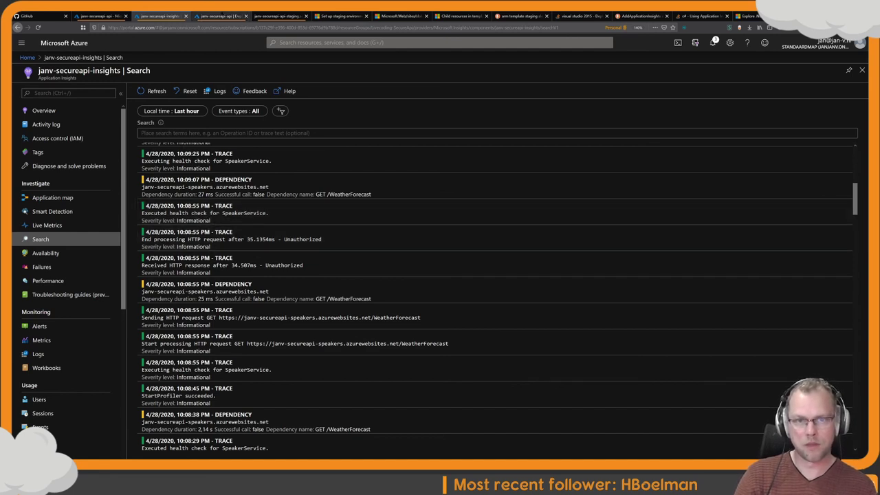
Open the staging slot's deployment JSON page and examine its message, URL and start time fields
left_click(274, 16)
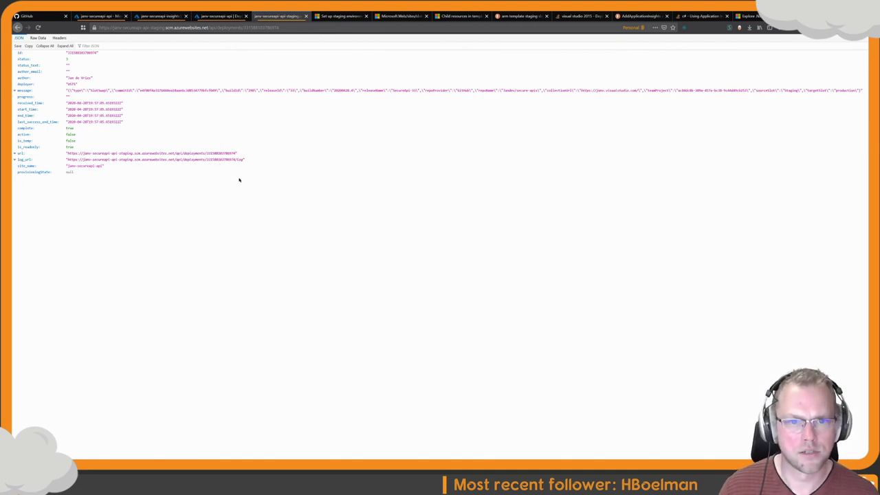
left_click(192, 90)
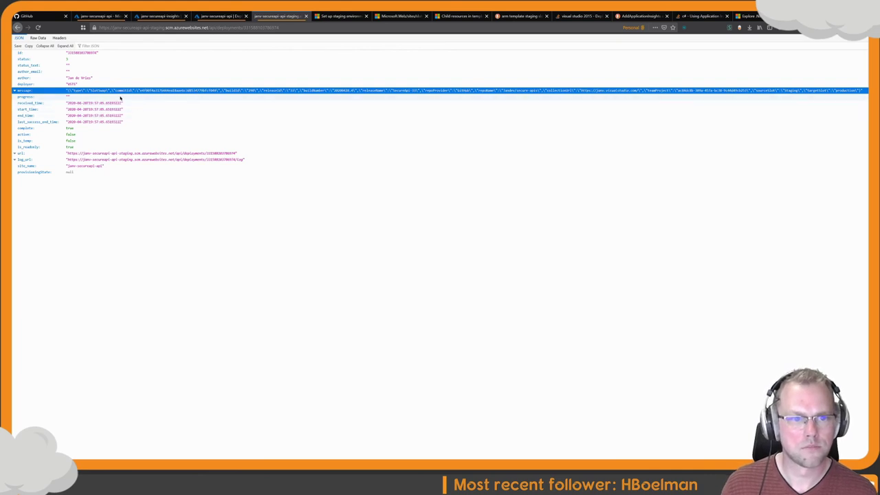
left_click(15, 153)
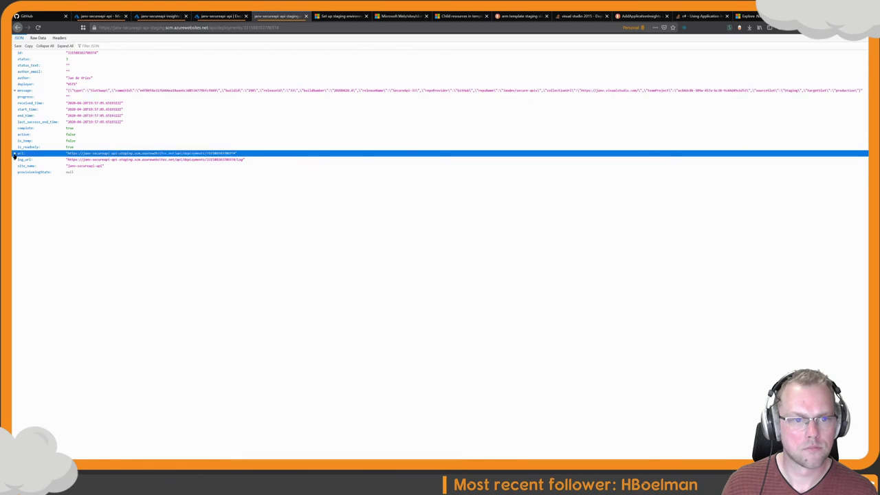
left_click_drag(142, 90, 314, 93)
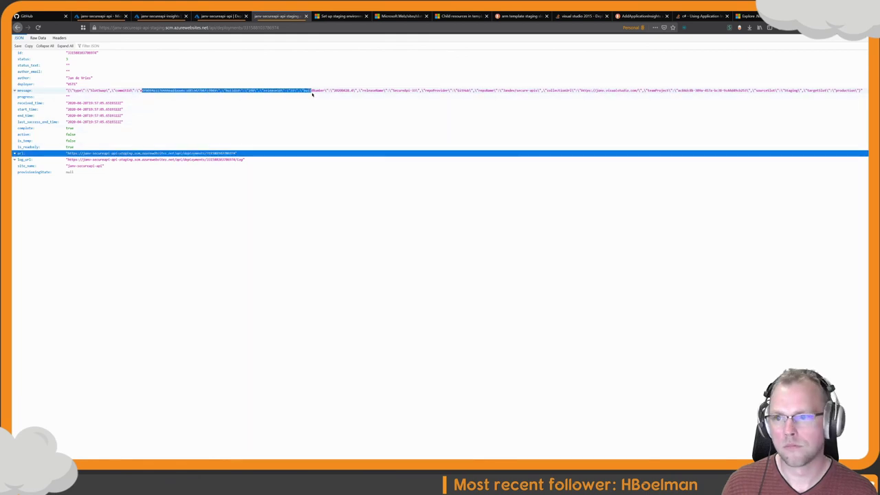
key("End")
left_click(376, 90)
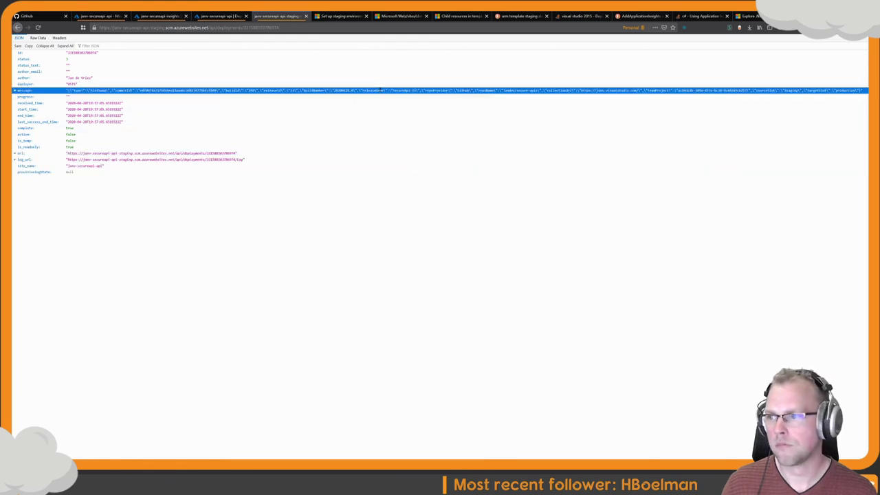
left_click(322, 123)
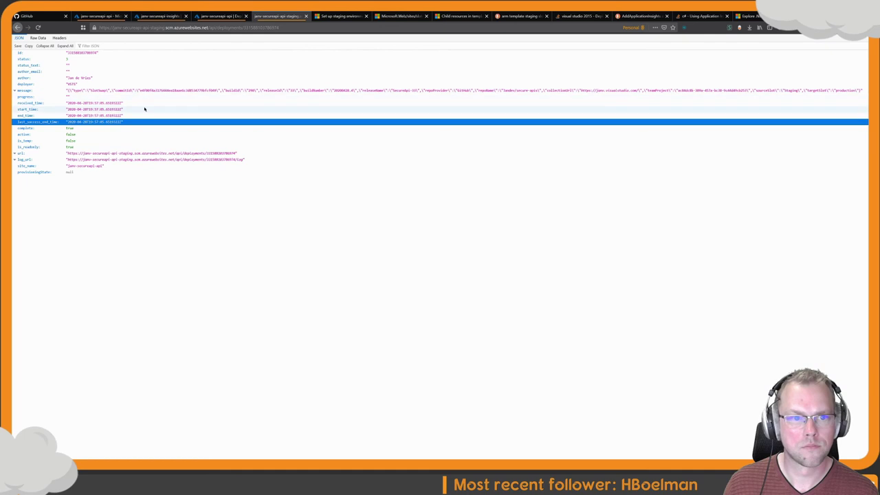
left_click(145, 109)
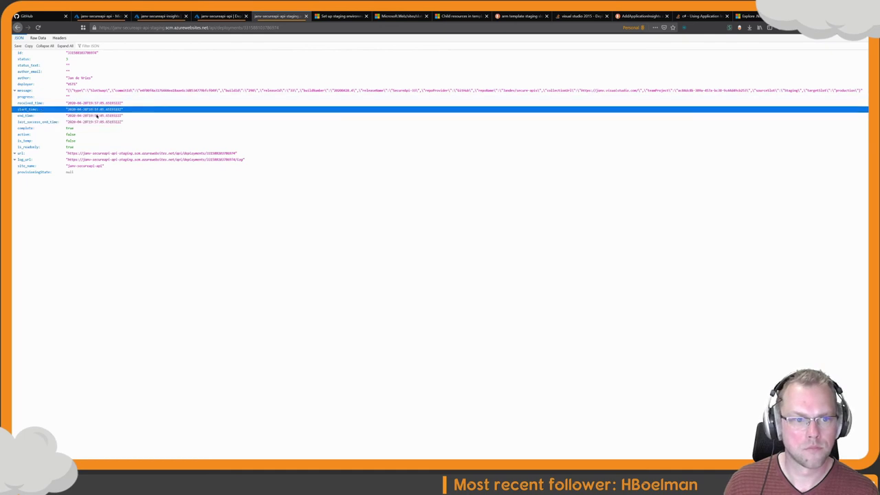
Go back to the SecureApi-33 deployment in Azure DevOps and create a new release for the SecureApi pipeline
key("alt+Left")
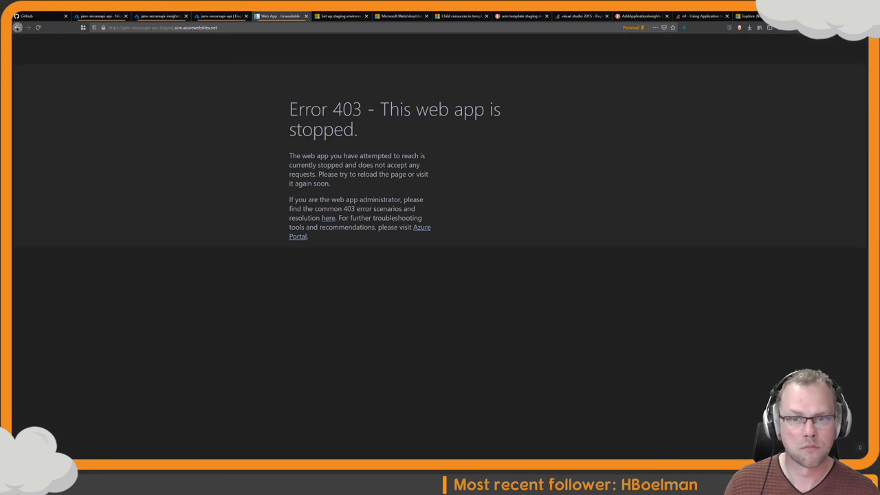
right_click(18, 27)
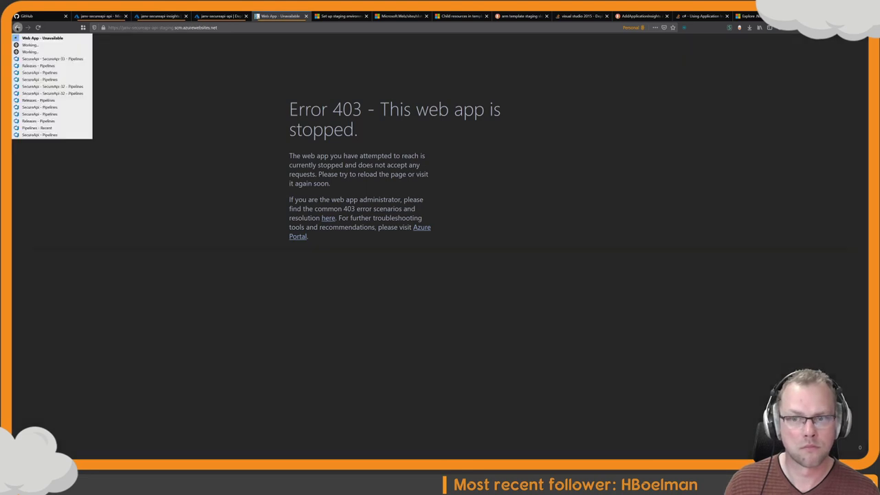
left_click(44, 64)
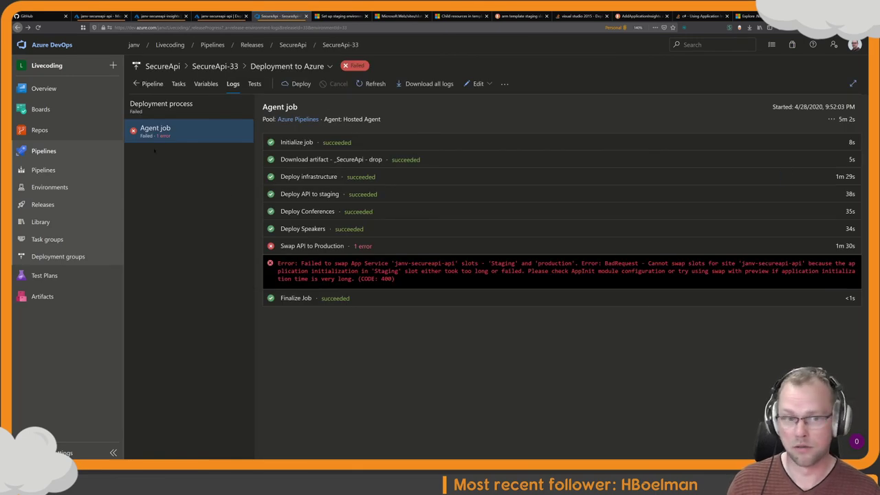
left_click(55, 208)
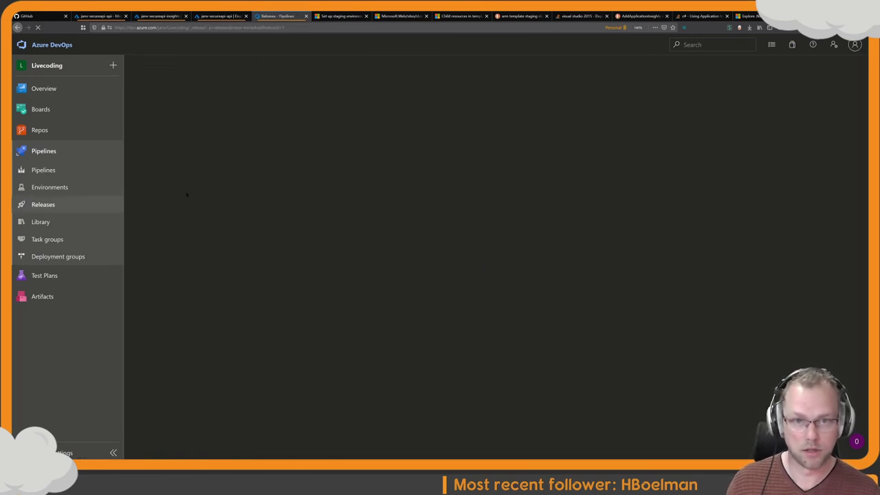
left_click(797, 74)
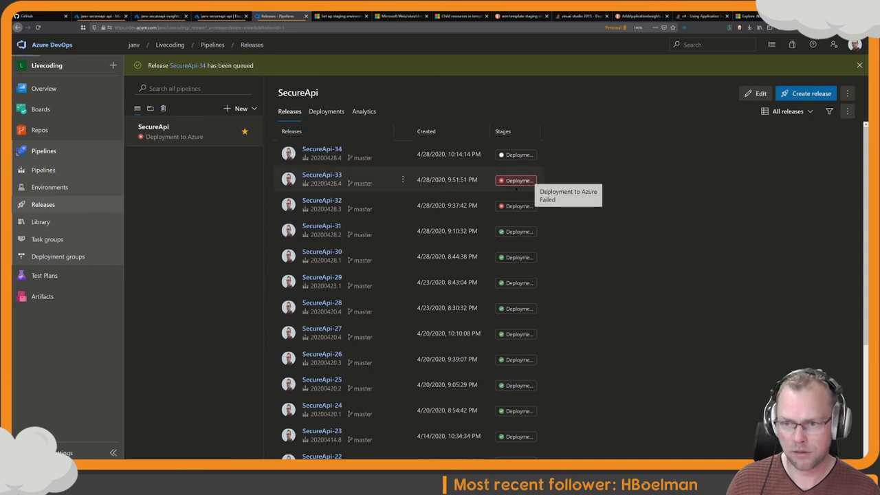
Check the failed SecureApi-33 deployment's agent job log and return to the SecureApi releases list
left_click(516, 180)
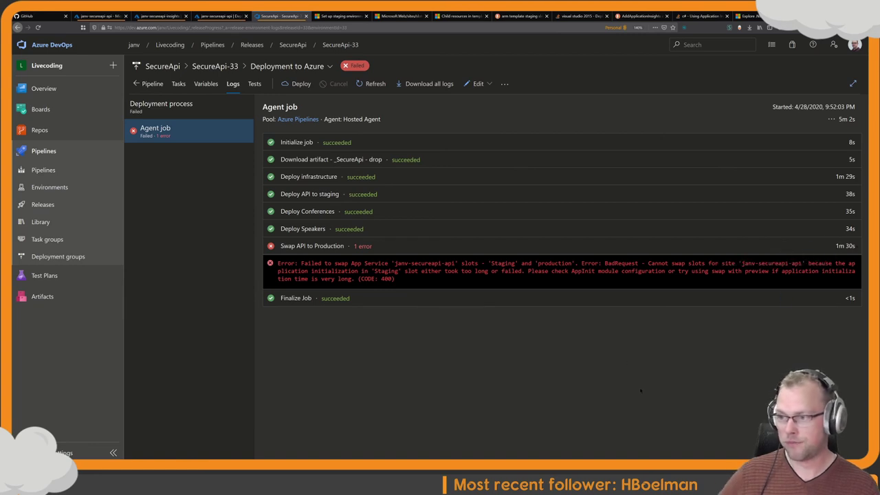
left_click(55, 205)
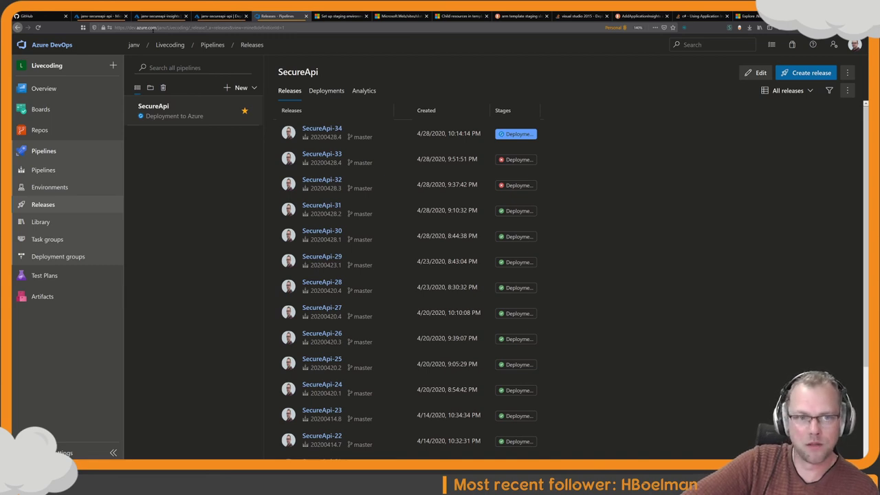
Close the janv-secureapi-insights telemetry search and the deployment slots page, and check the SecureApi releases list
left_click(158, 16)
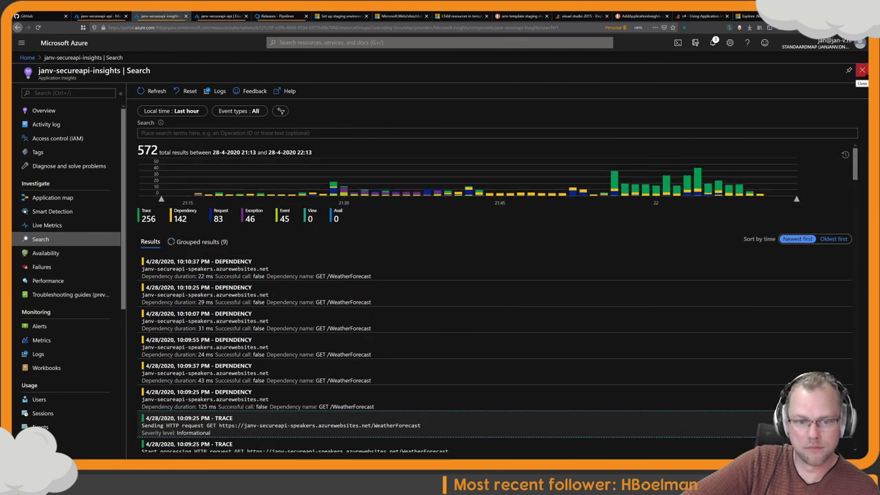
left_click(861, 70)
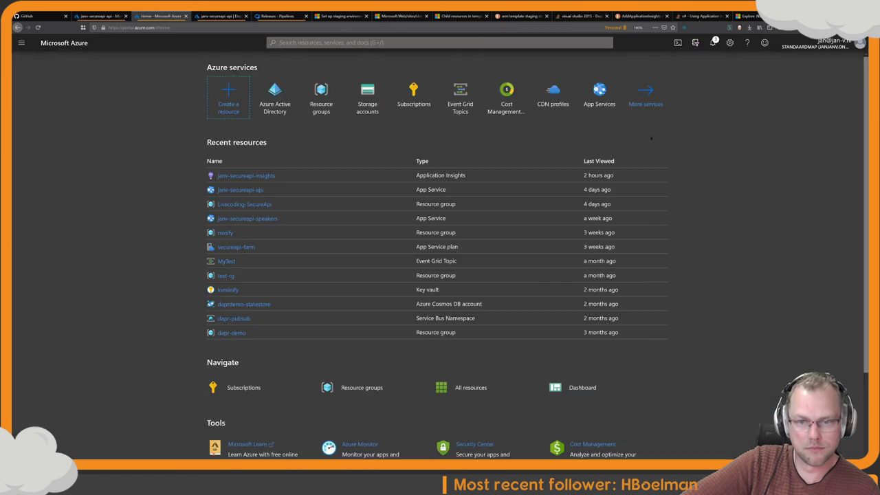
left_click(101, 16)
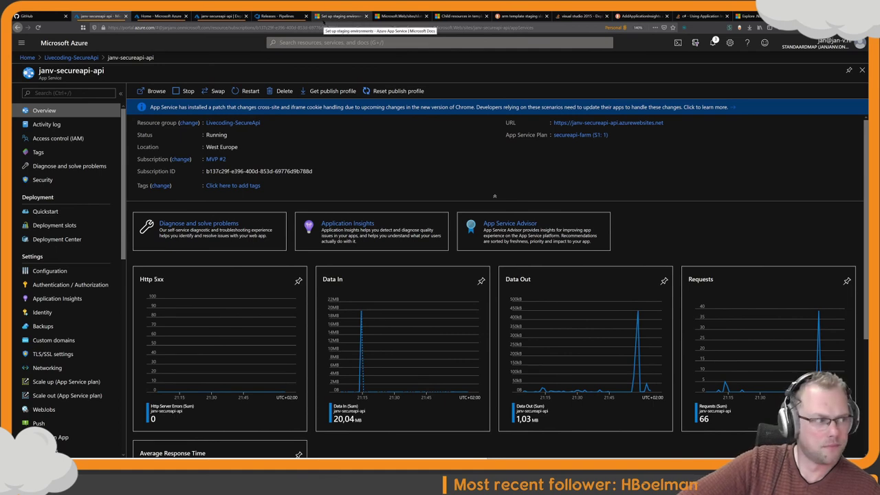
left_click(279, 16)
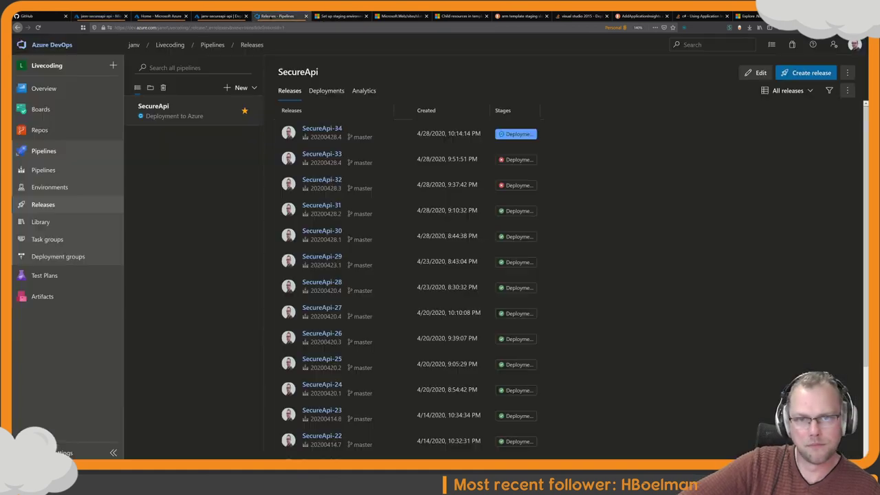
left_click(219, 15)
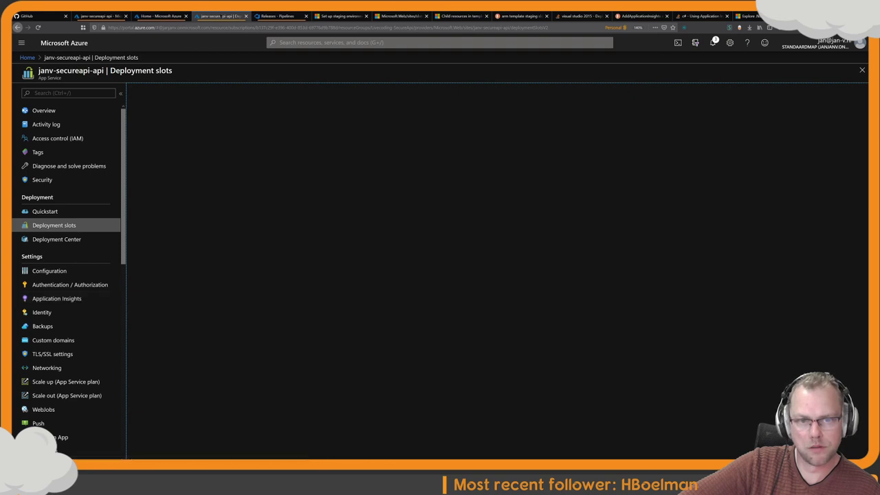
key("ctrl+w")
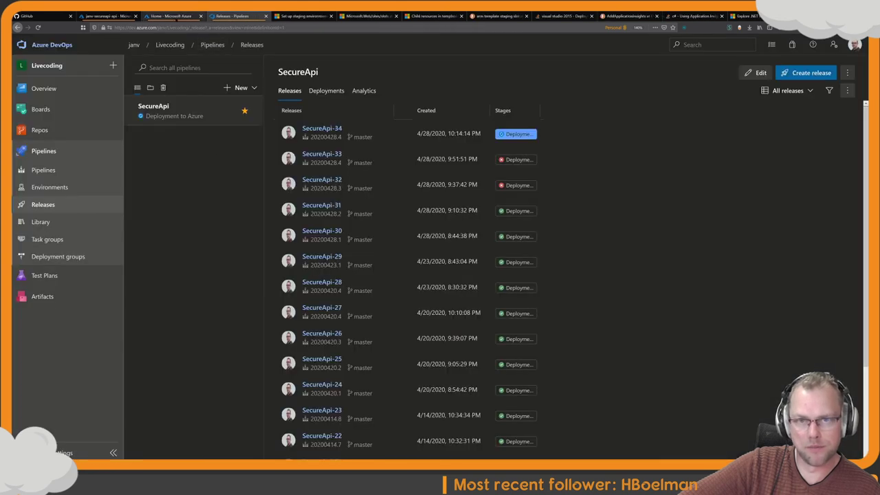
left_click(176, 19)
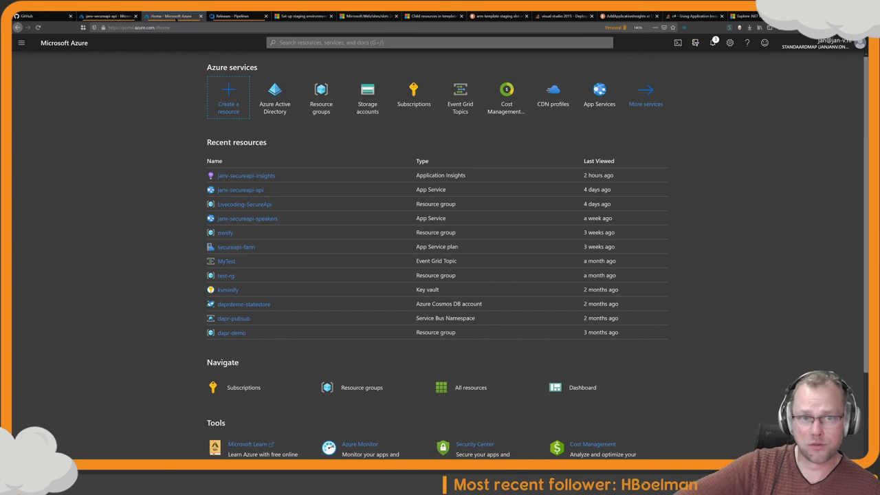
Close the Application Insights logging, Stack Overflow, web search and ARM template reference pages, keeping the staging environments article open
key("ctrl+9")
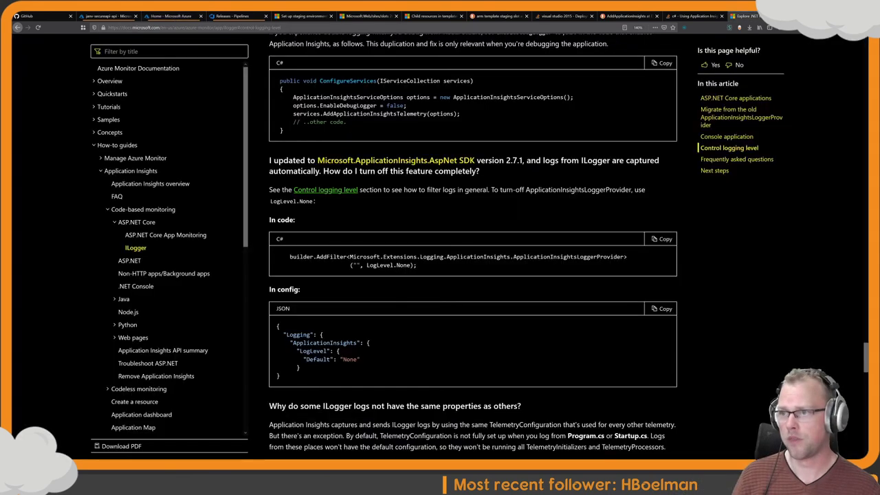
key("ctrl+shift+Tab")
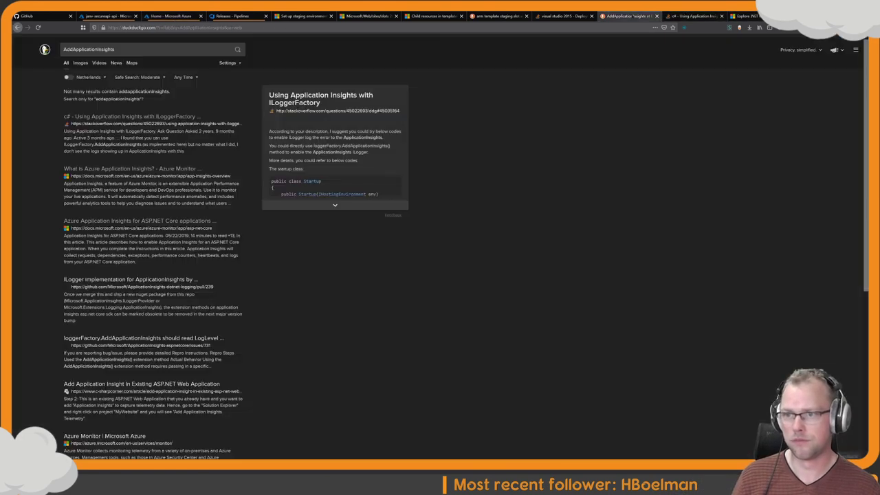
left_click(627, 17)
key("ctrl+w")
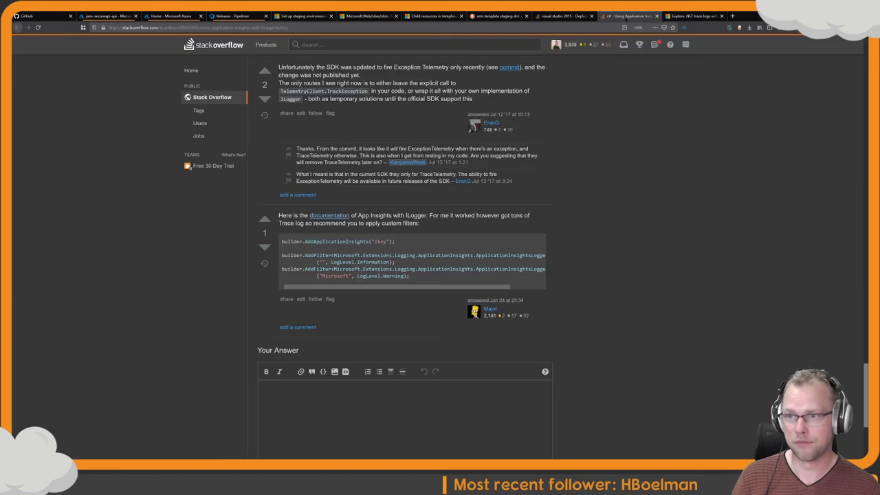
key("ctrl+w")
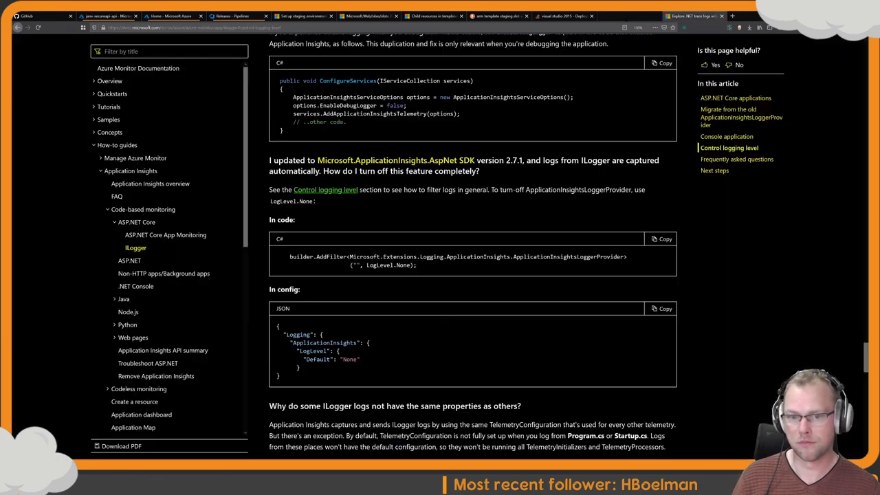
key("ctrl+w")
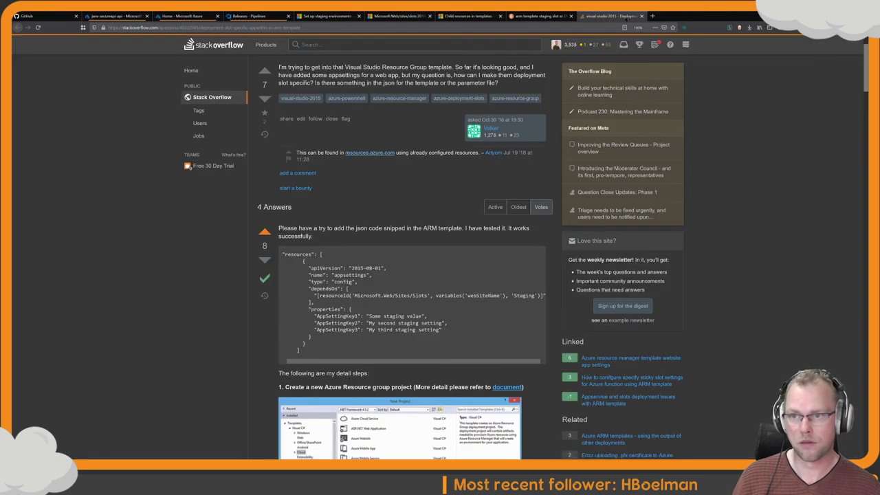
key("ctrl+w")
key("ctrl+w")
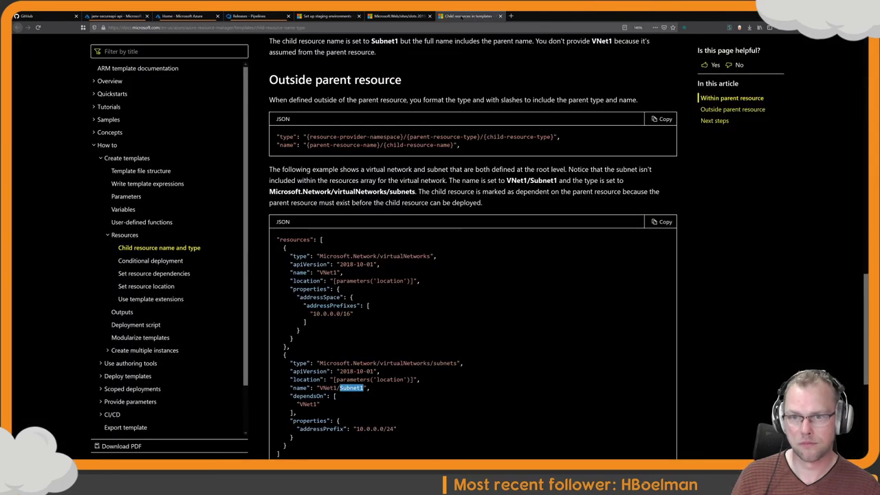
key("ctrl+w")
key("ctrl+w")
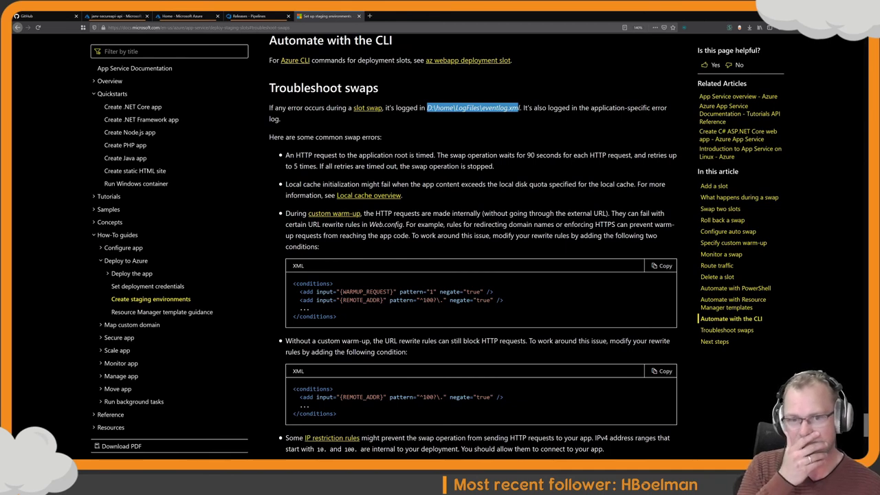
Read the request timeout and retry rules under Troubleshoot swaps in the staging environments article
left_click_drag(445, 156, 535, 156)
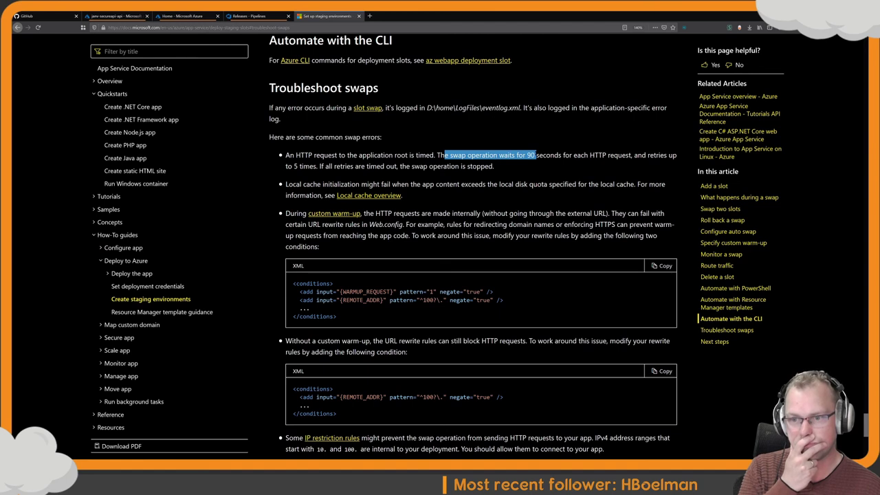
left_click(536, 155)
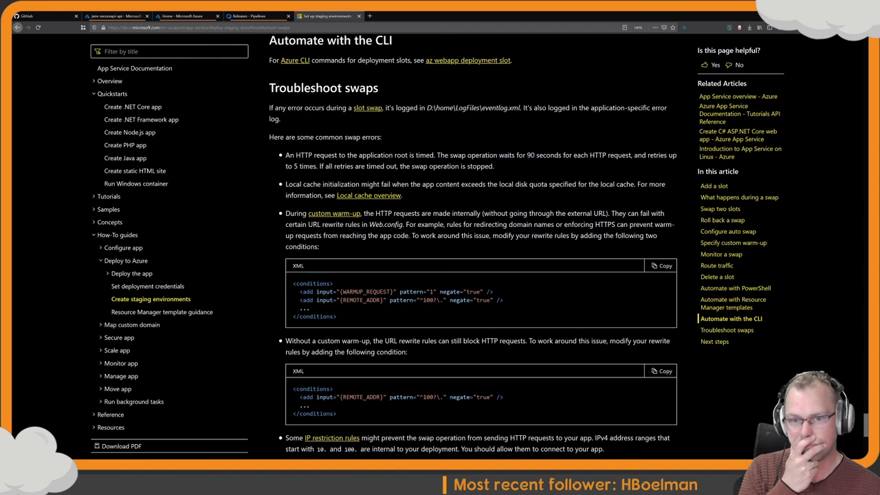
left_click_drag(405, 166, 466, 165)
left_click(466, 166)
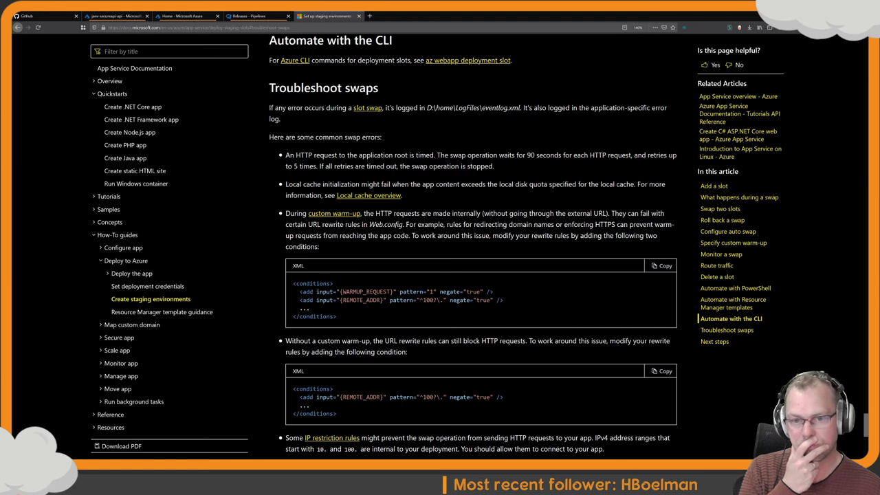
Open the Deployment Center of janv-secureapi-api and check the build 20200428.4 and Release 33 links of the latest failed slot swap
left_click(115, 15)
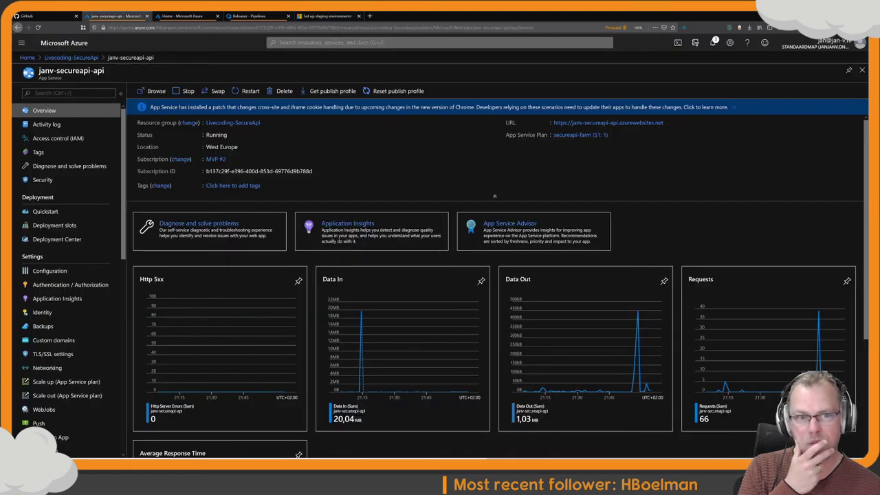
left_click(77, 242)
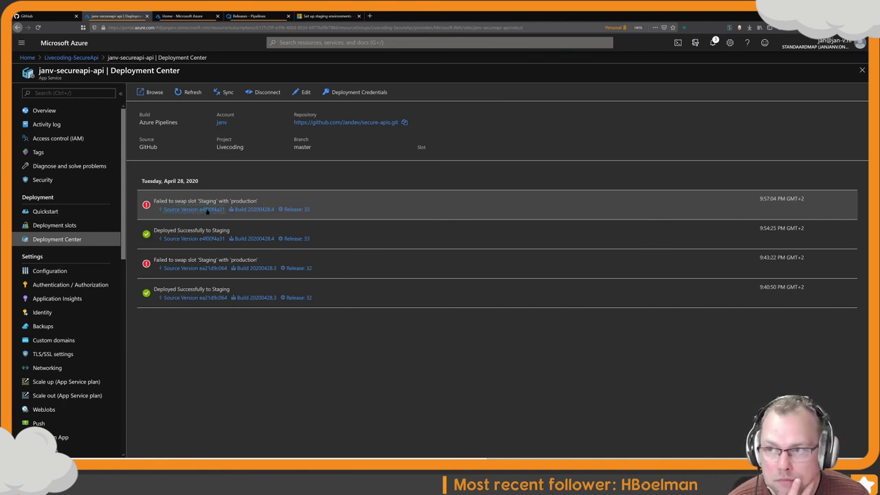
left_click(243, 209)
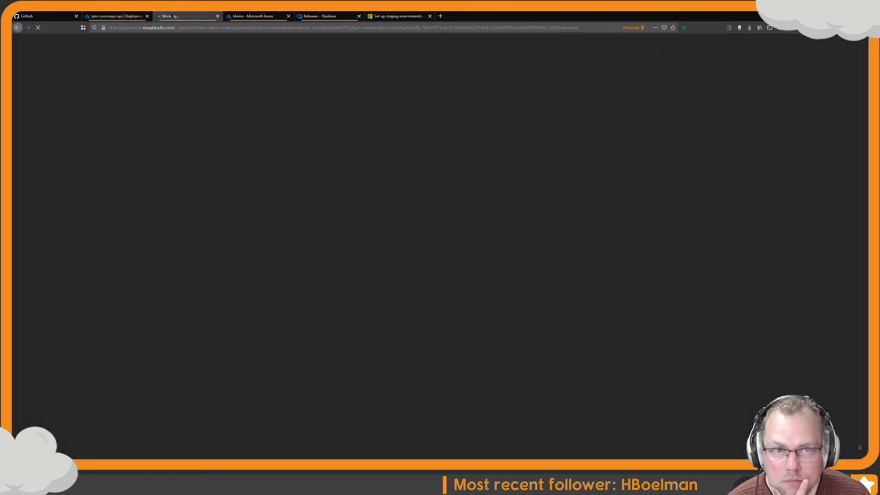
key("ctrl+w")
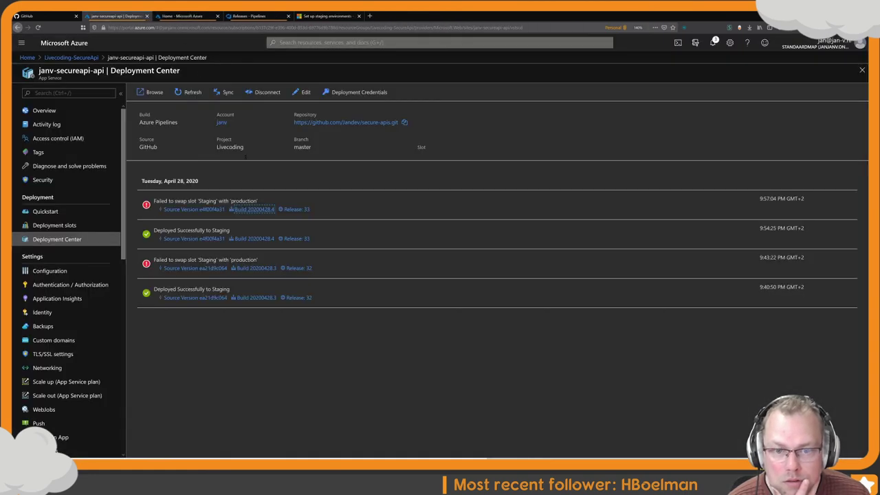
left_click(292, 210)
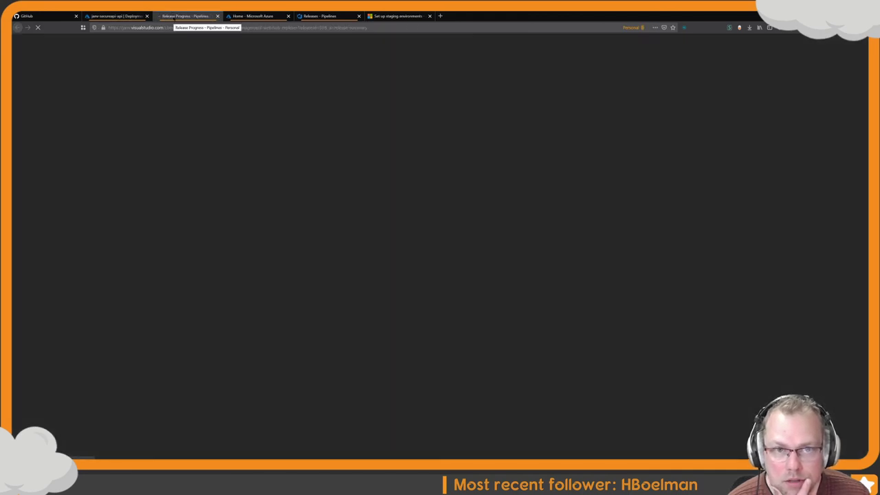
key("ctrl+w")
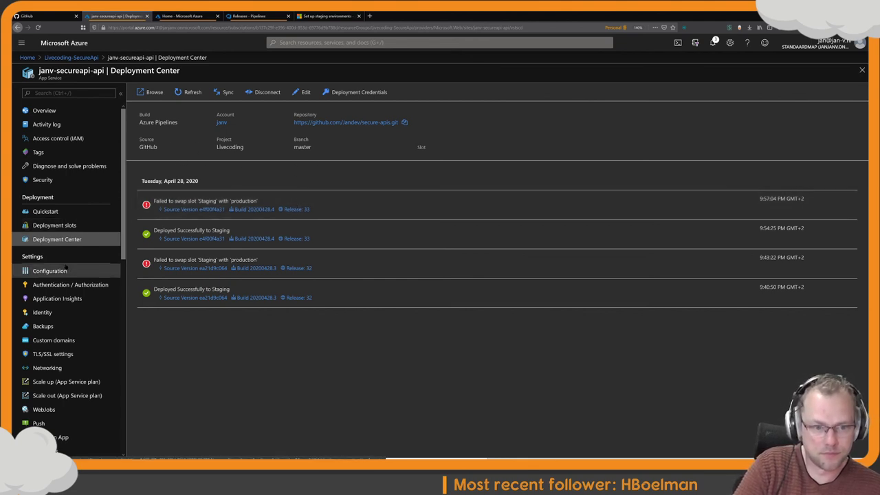
Close the spare Azure home page and try the Application Insights, Deployment Center and Deployment slots pages of janv-secureapi-api
left_click(182, 16)
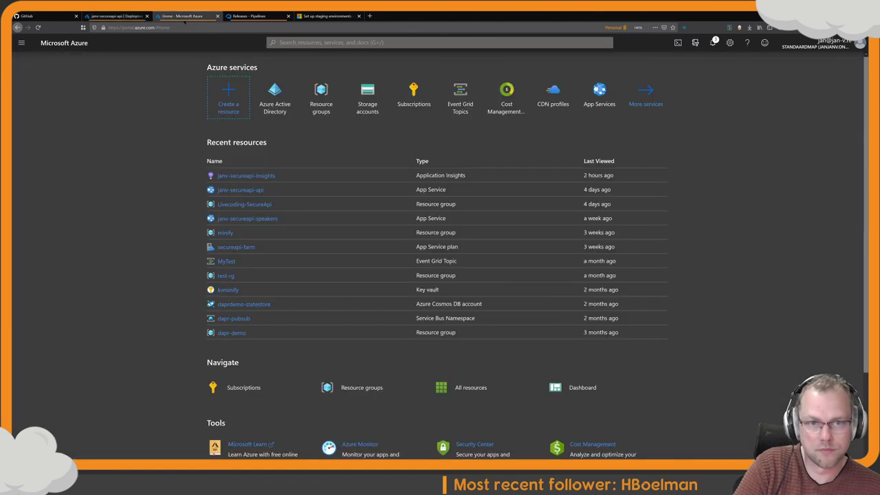
key("ctrl+w")
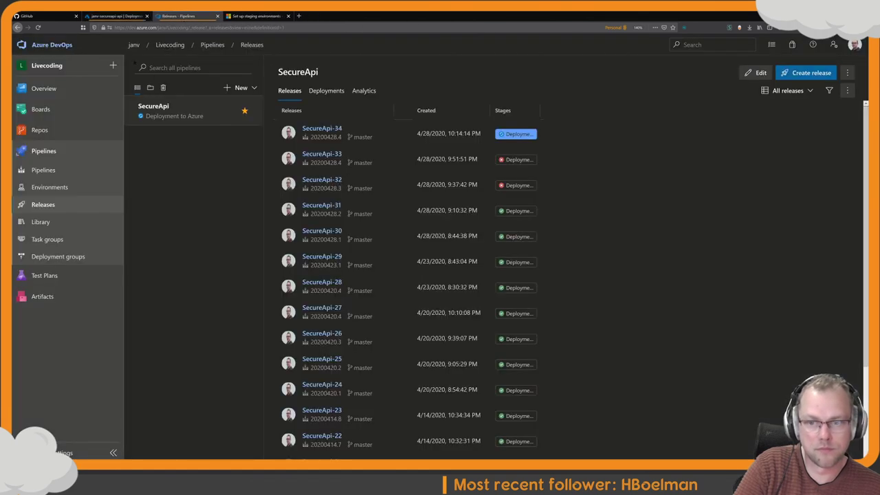
left_click(116, 16)
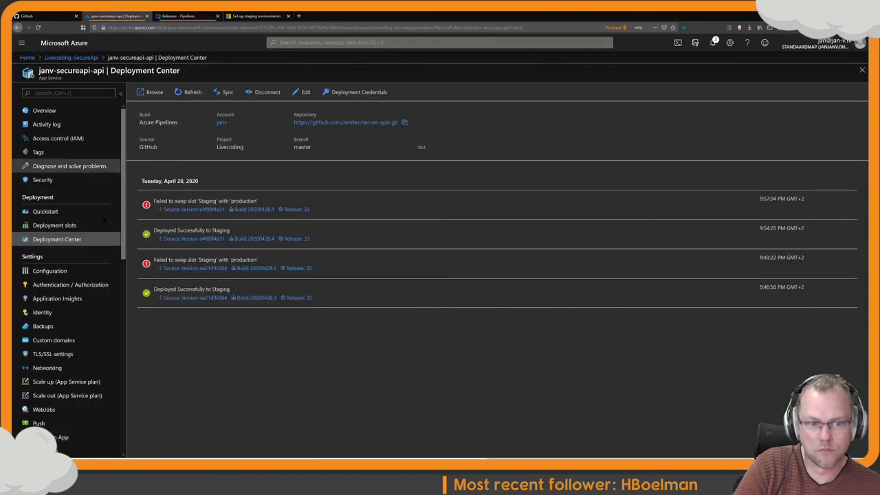
left_click(81, 300)
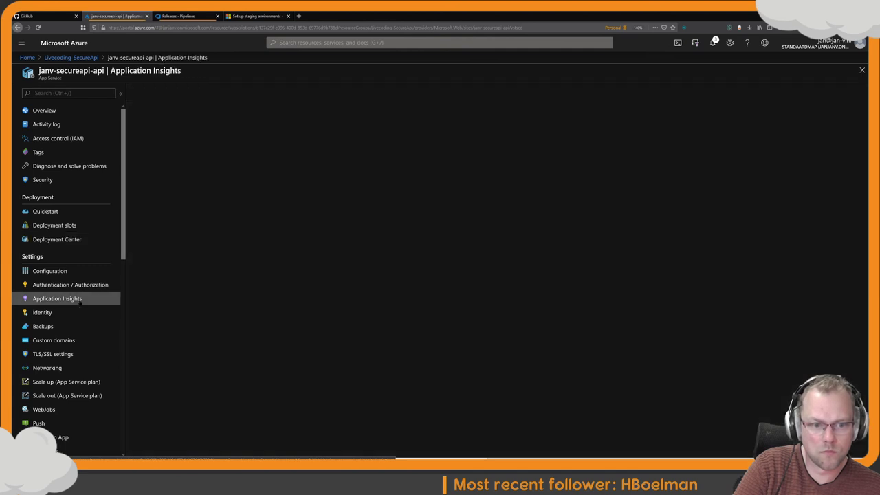
left_click(60, 240)
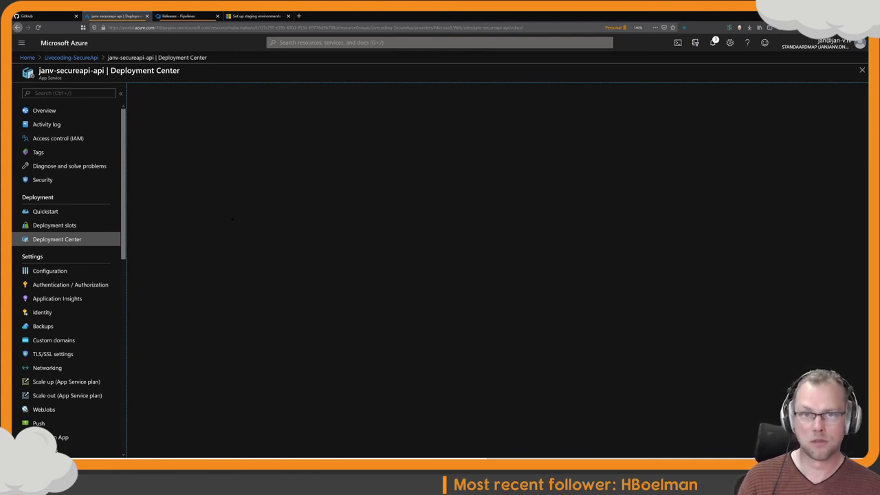
left_click(59, 225)
left_click(71, 244)
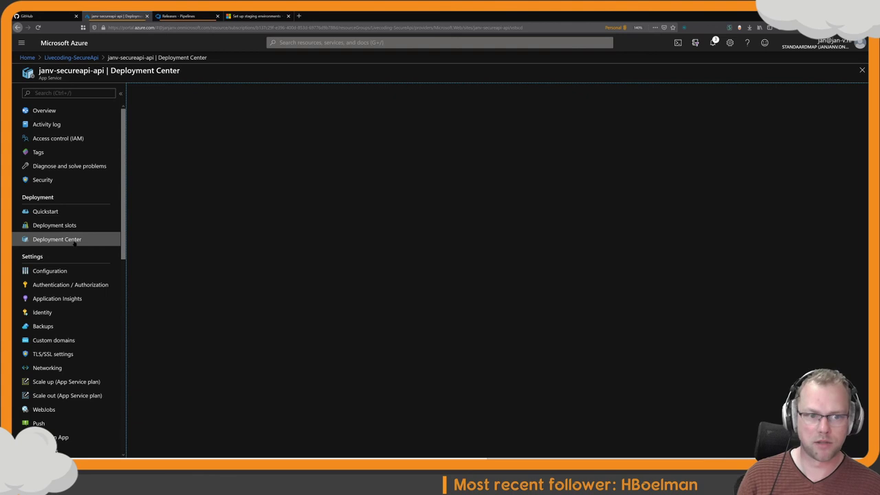
Reload the janv-secureapi-api portal page, retry its Deployment Center, and open Diagnose and solve problems
key("F5")
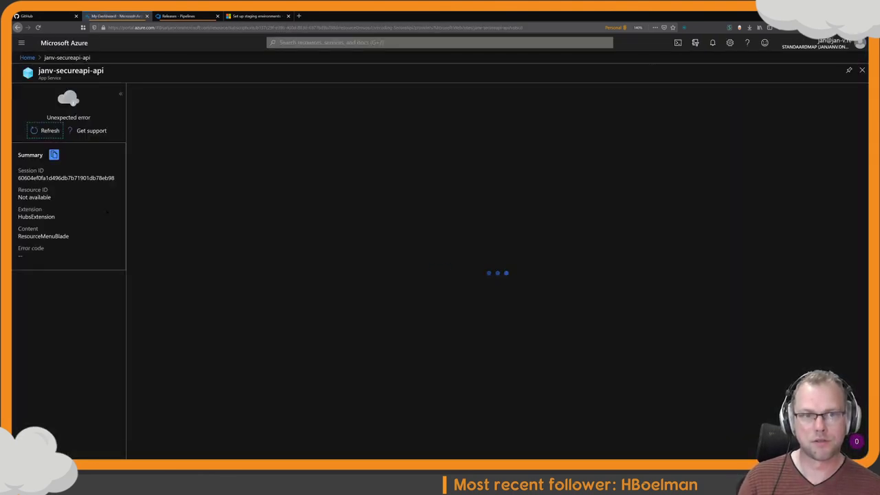
left_click(50, 131)
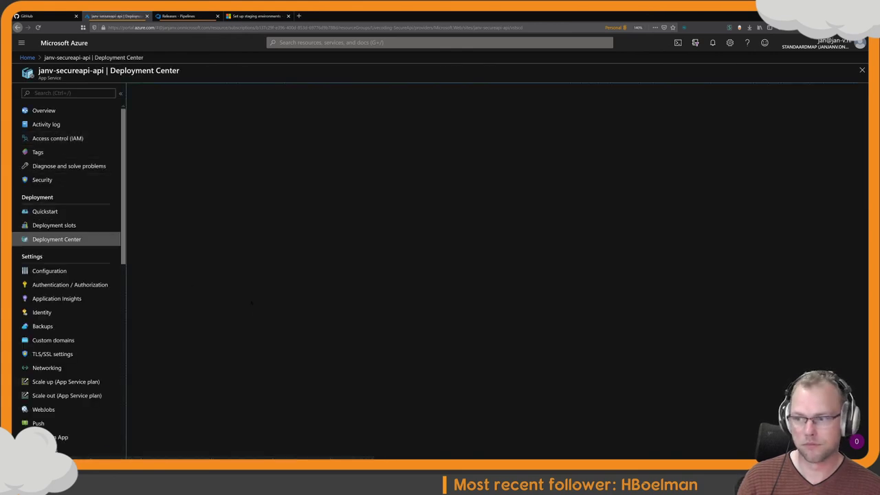
left_click(67, 212)
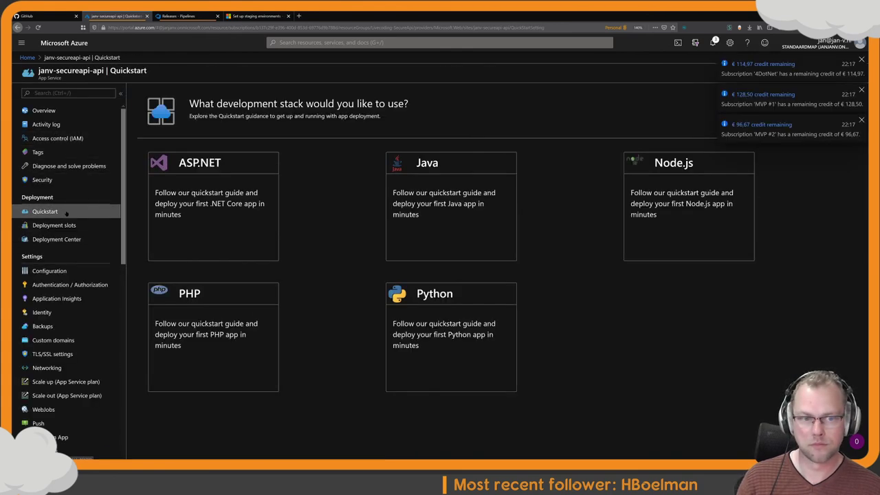
left_click(70, 242)
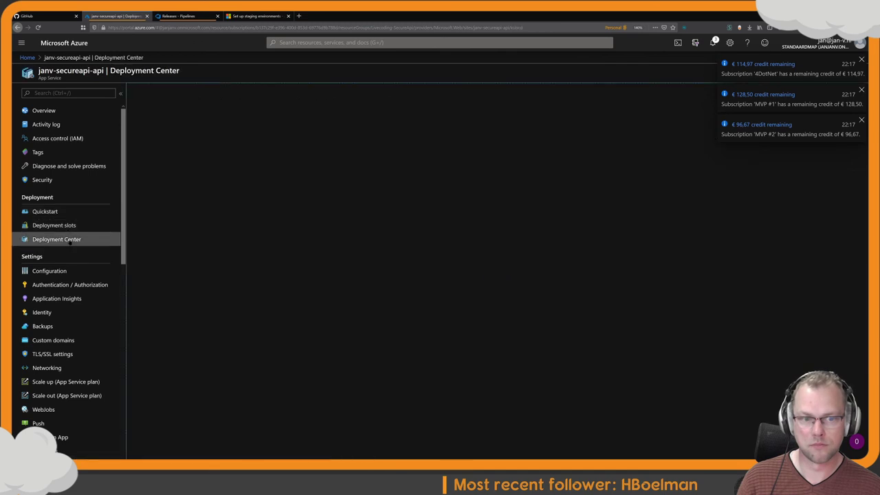
left_click(75, 167)
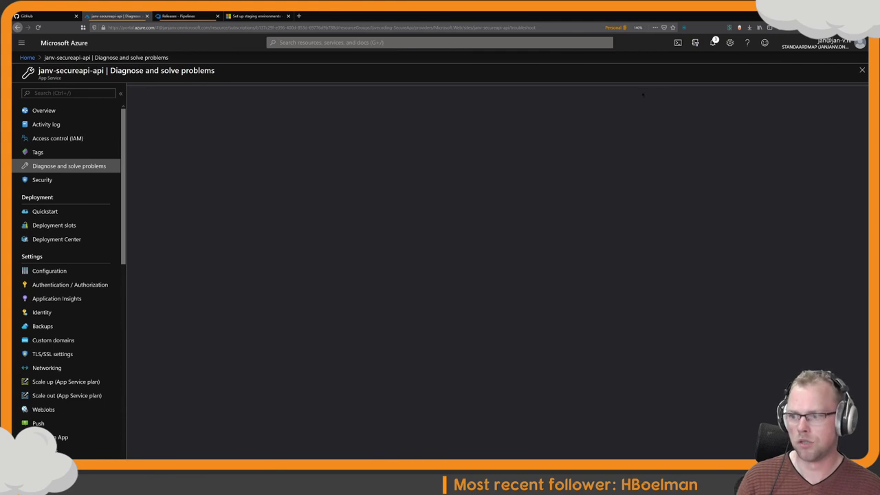
Monitor the network requests while reloading the Deployment Center, inspect the blocked az416426.vo.msecnd.net script requests, and open one on its own page
key("ctrl+shift+e")
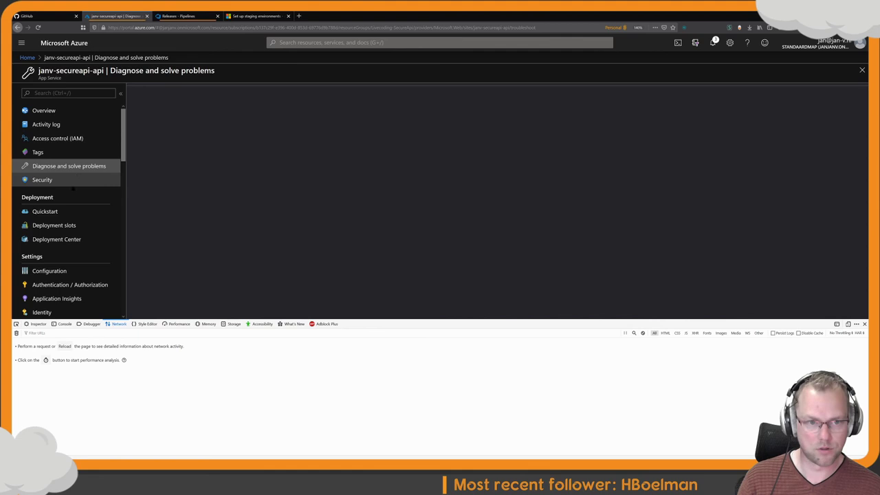
left_click(80, 239)
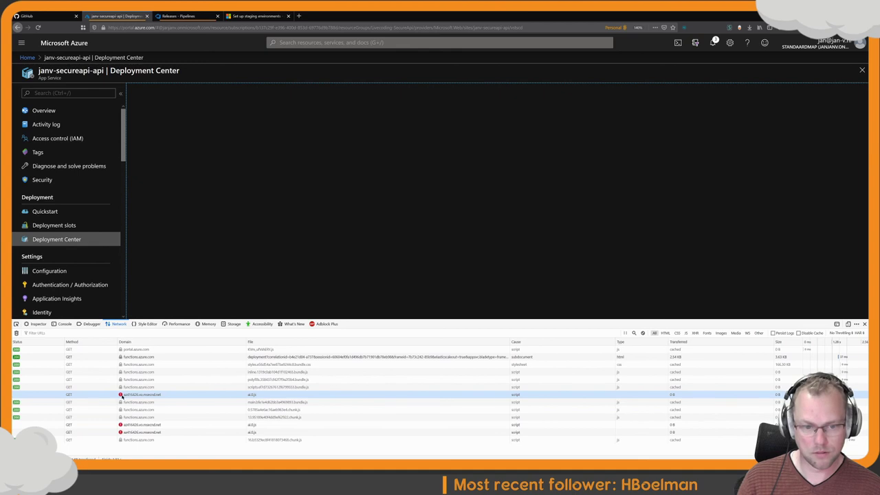
mouse_move(122, 396)
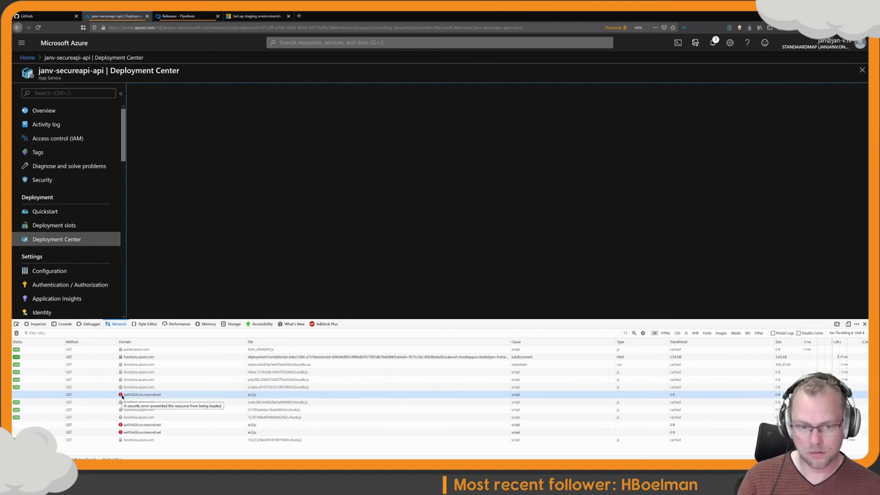
left_click(121, 396)
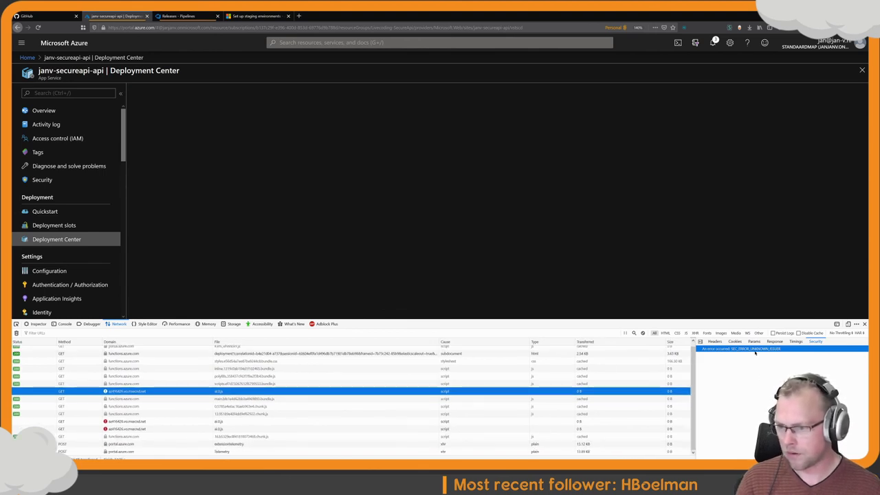
left_click(141, 421)
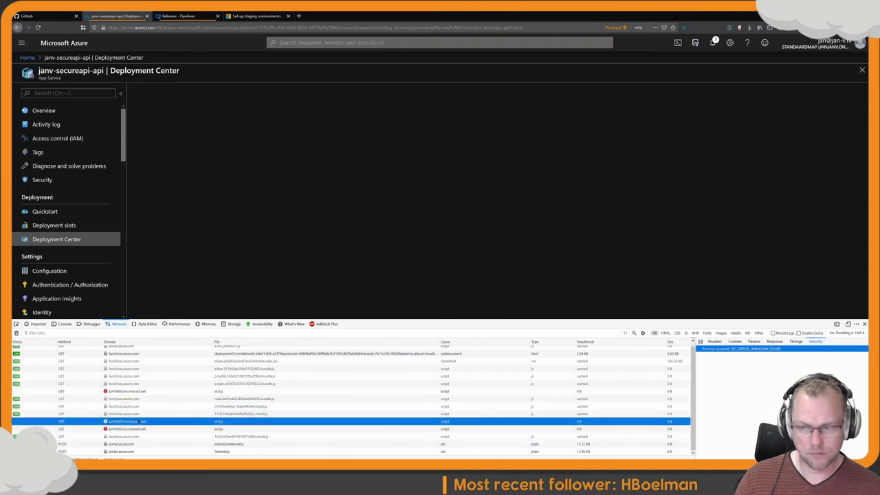
double_click(140, 421)
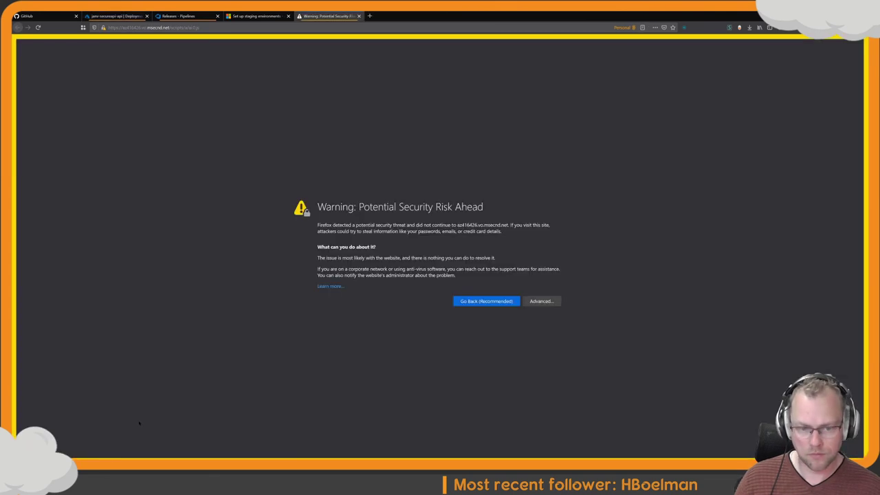